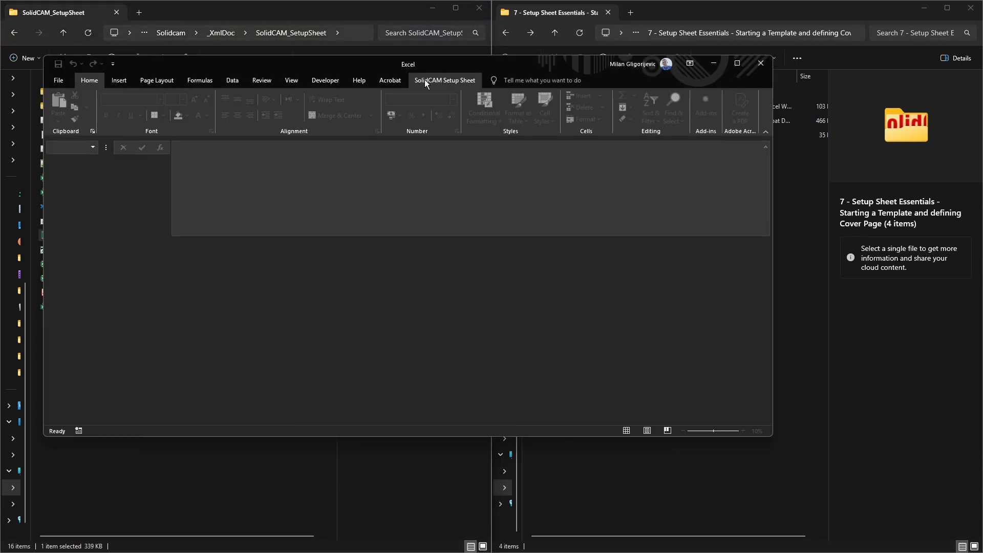
Step: Examine the add-in's ribbon commands and the files in the course folder, including the Doc subfolder
click(443, 81)
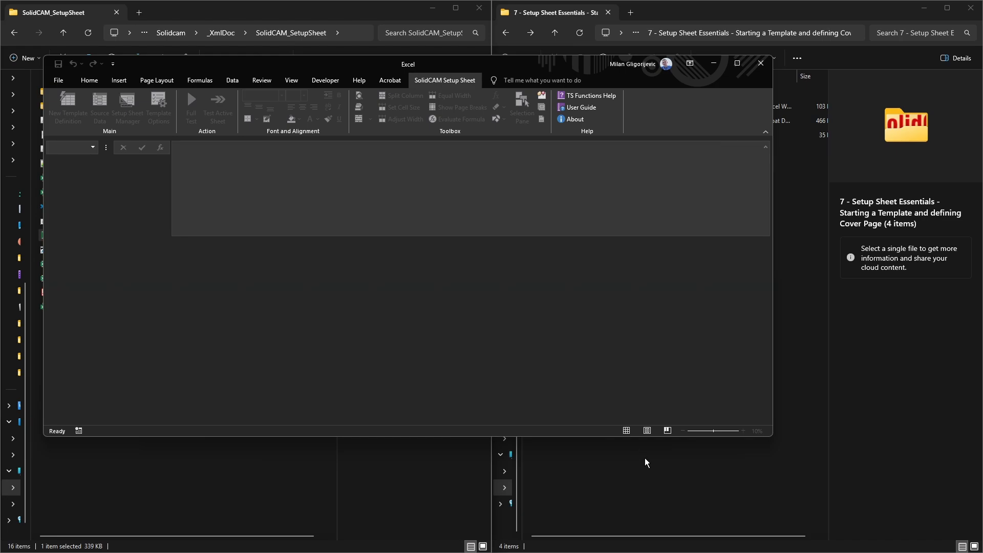
click(662, 466)
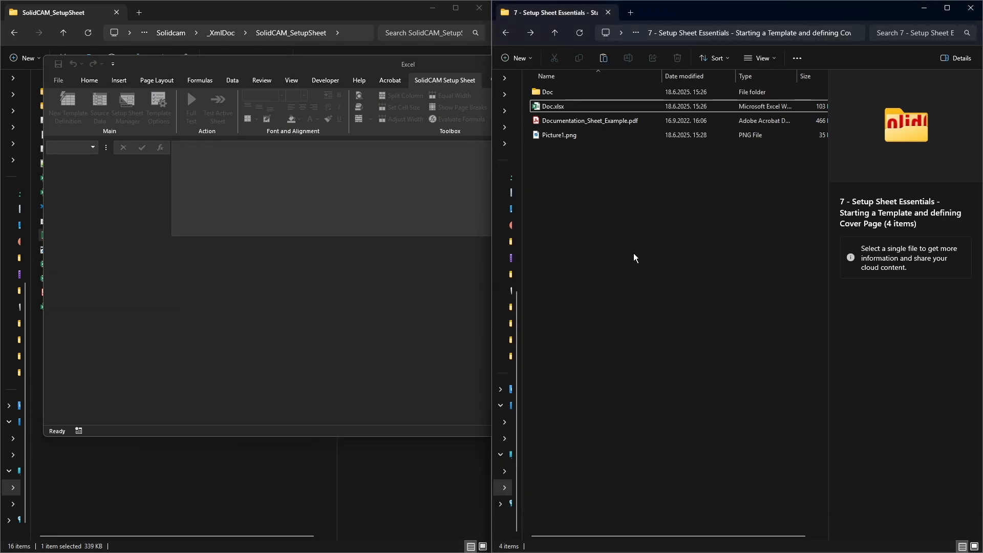
click(582, 133)
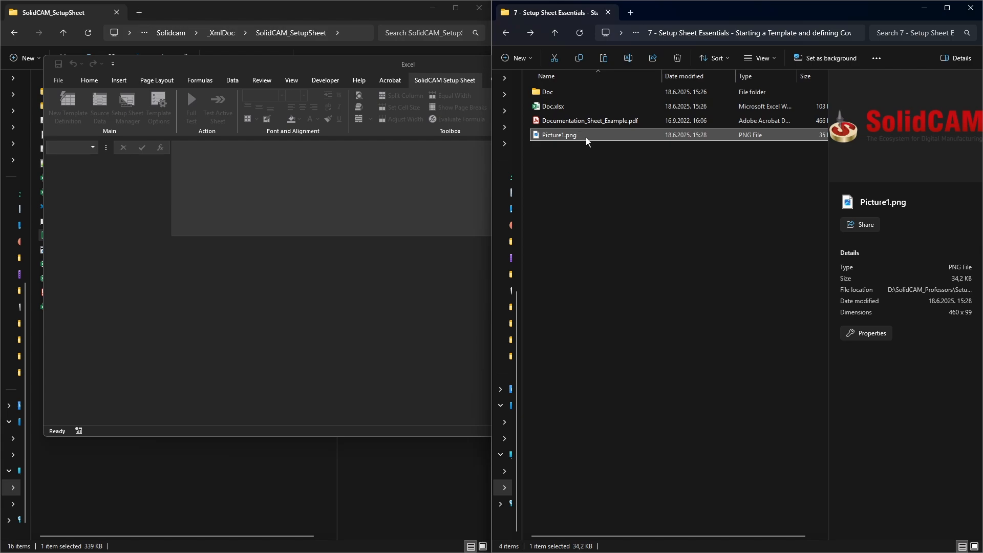
click(567, 122)
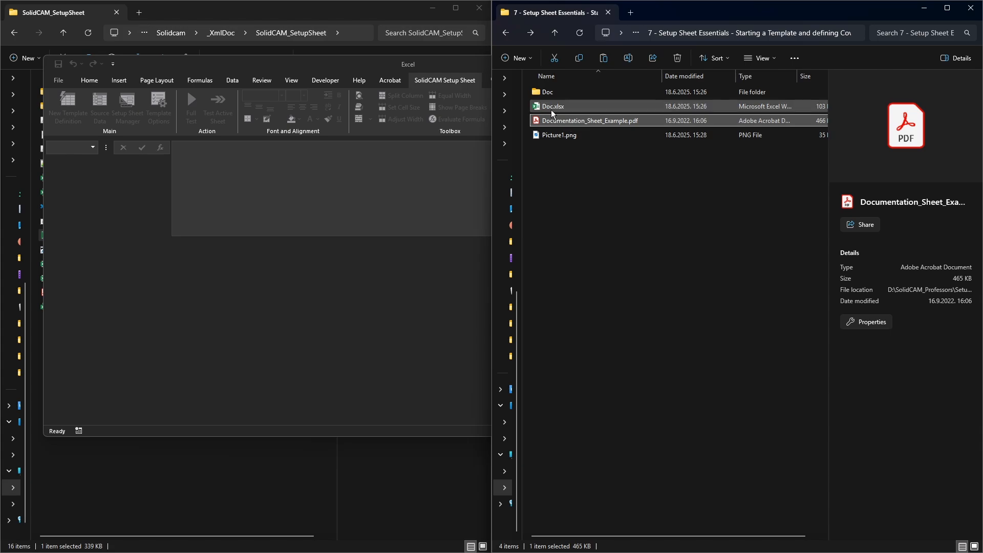
click(552, 110)
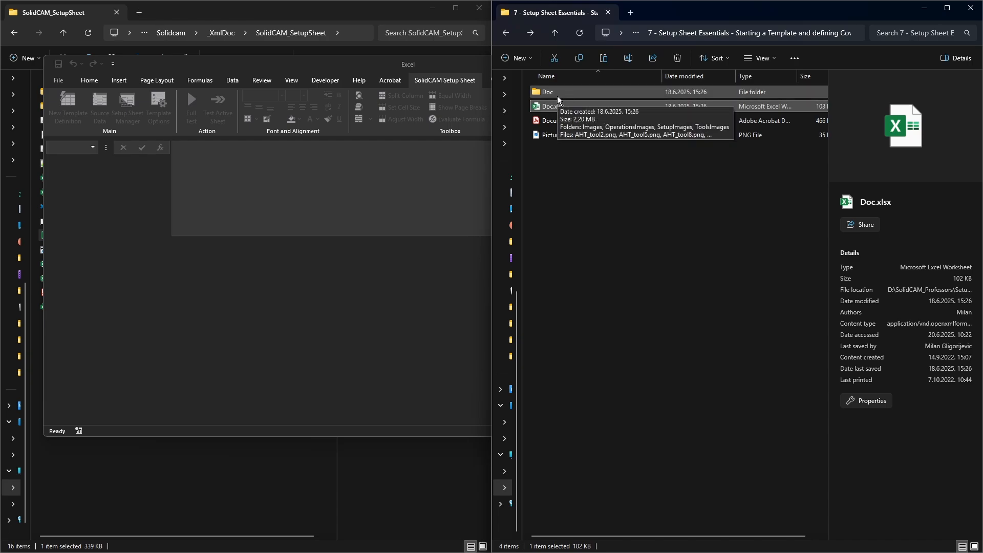
double_click(557, 96)
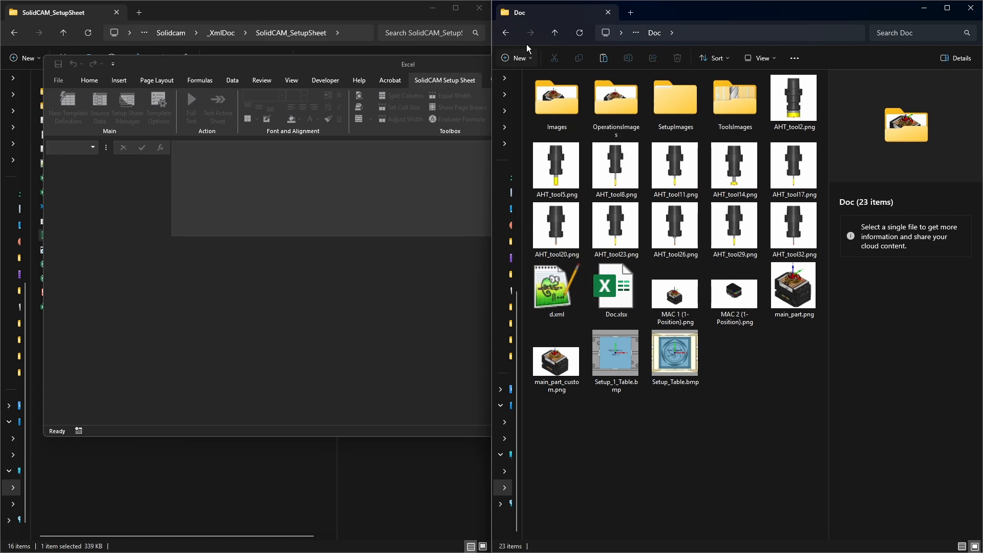
click(506, 33)
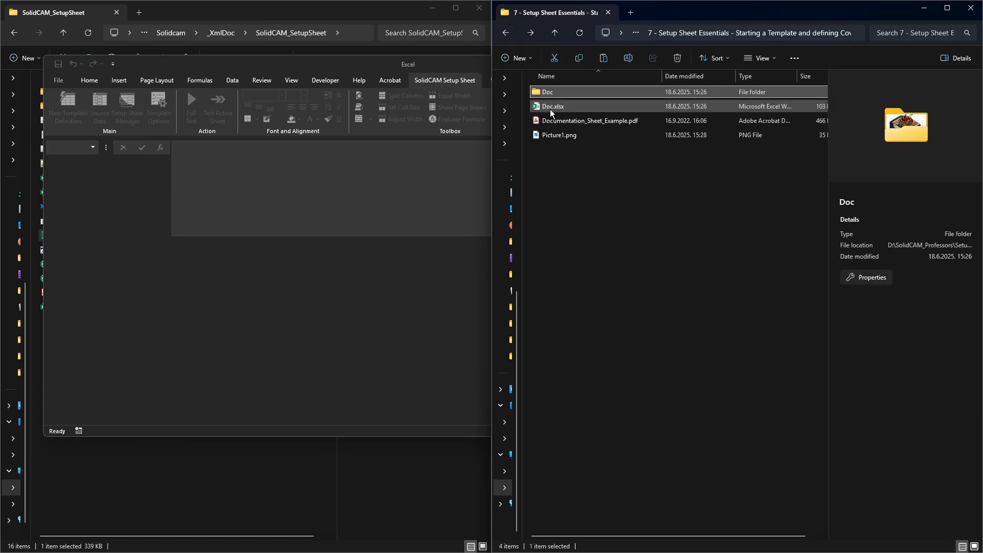
click(566, 108)
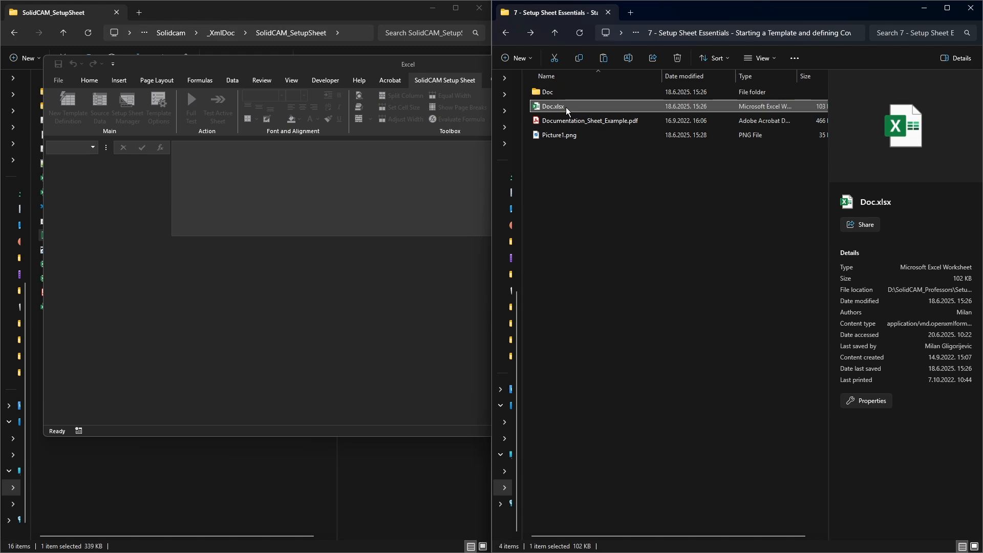
Step: Open Doc.xlsx in Excel and maximize its window
drag(563, 106, 312, 306)
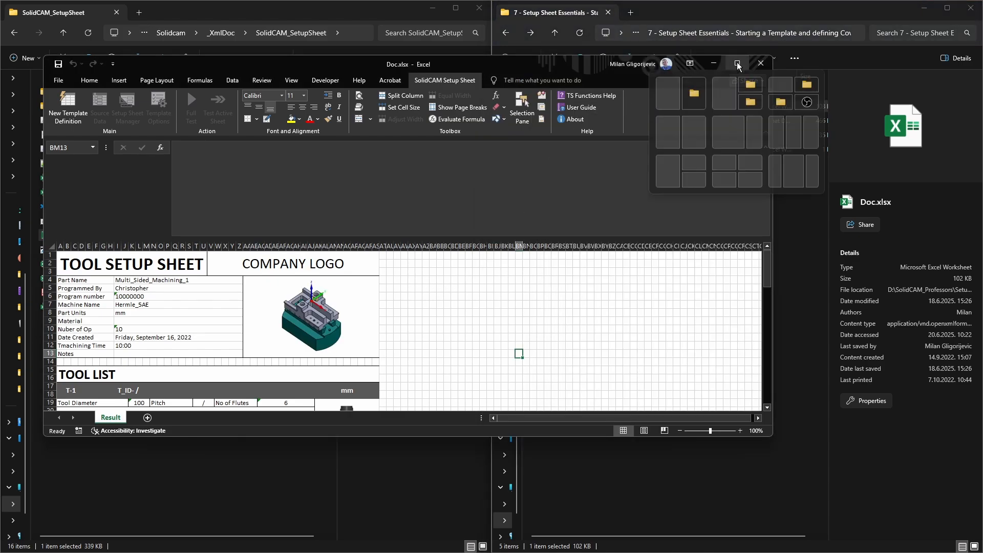
click(737, 62)
click(500, 367)
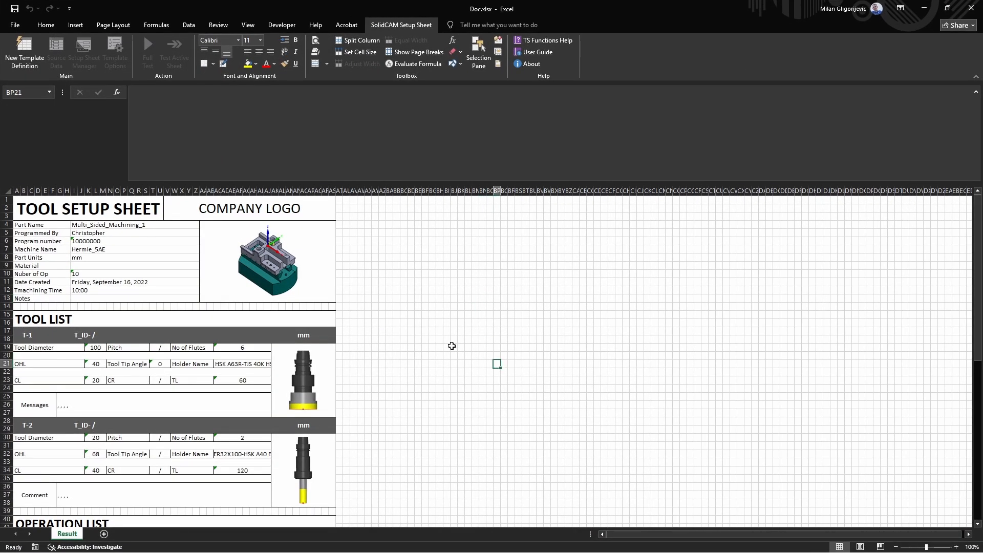
Step: Review the sheet's header, tool list, operation list and setups sections and their pictures
scroll(139, 279, down, 6)
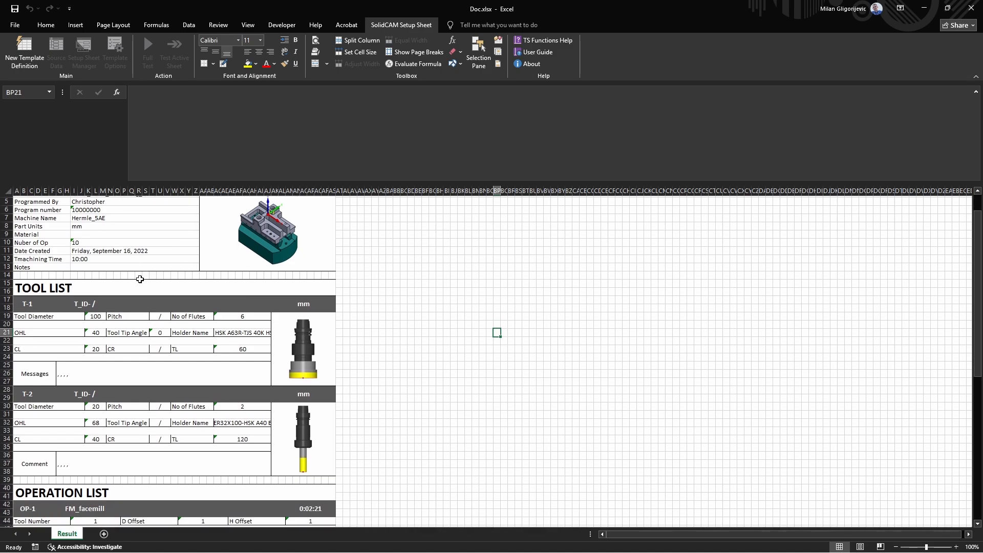
click(300, 326)
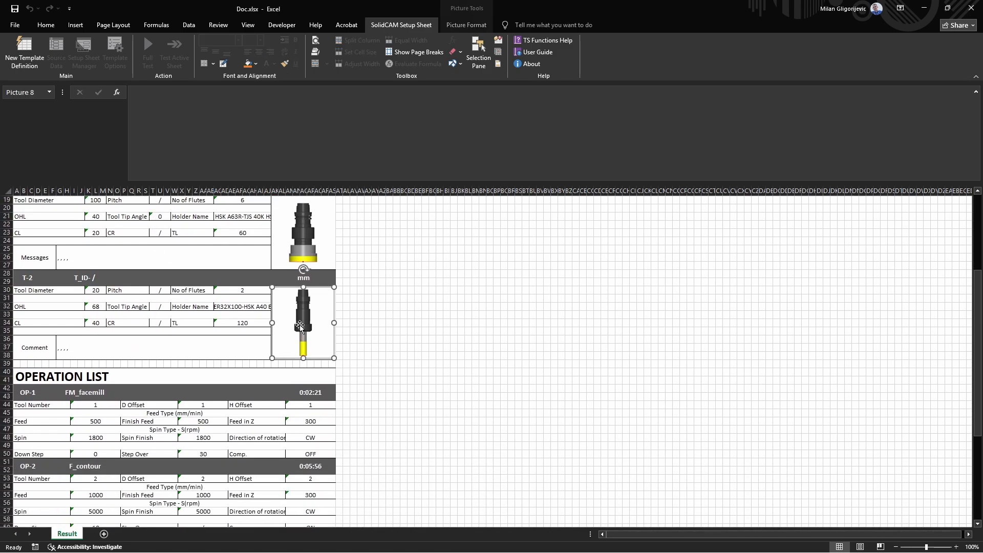
click(299, 236)
scroll(384, 370, up, 4)
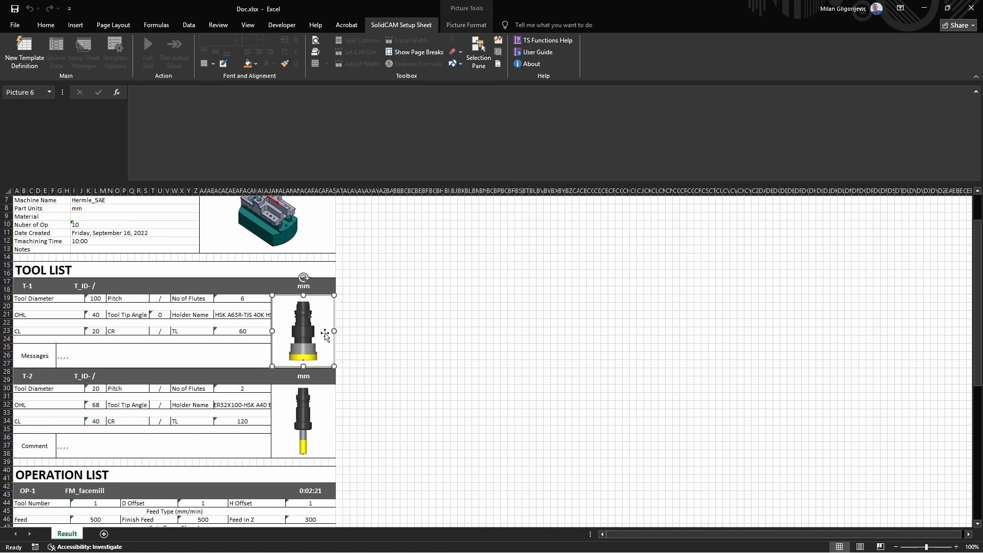
scroll(56, 263, up, 2)
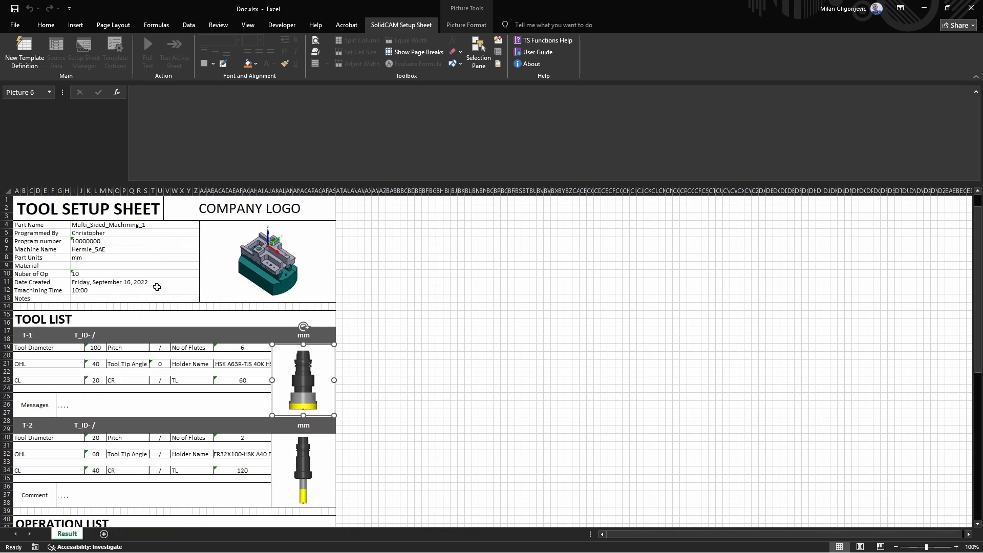
drag(52, 206, 288, 287)
click(454, 364)
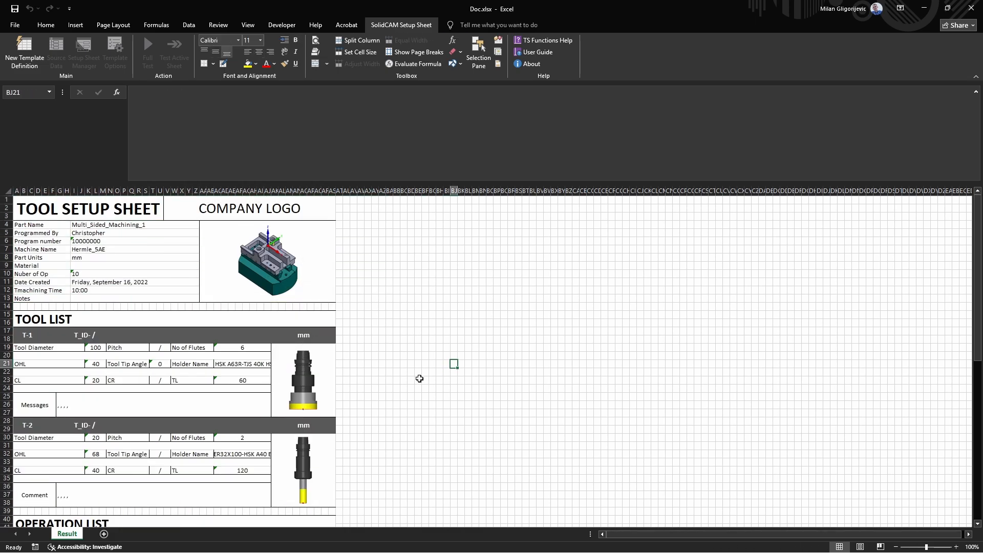
scroll(384, 397, down, 9)
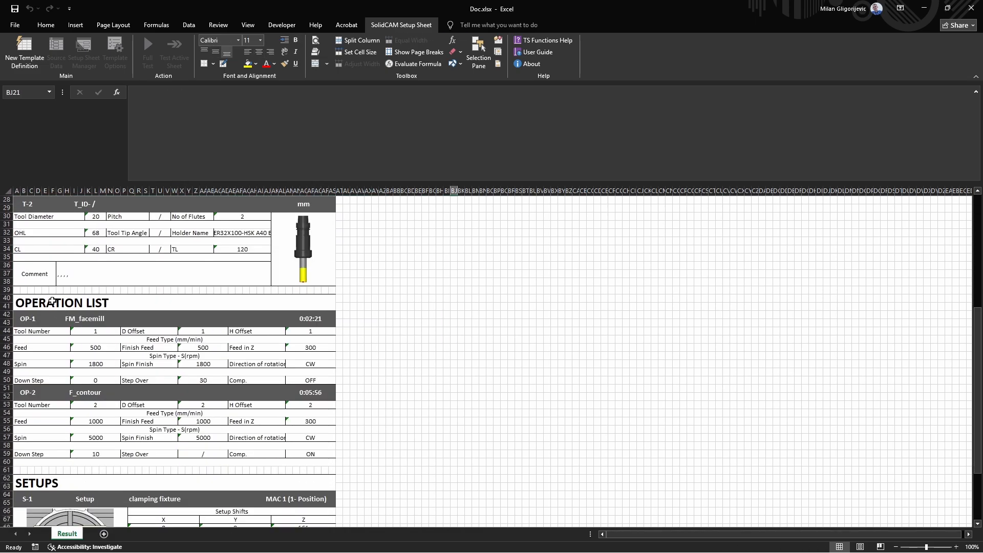
drag(52, 302, 330, 457)
scroll(482, 423, down, 4)
scroll(482, 424, down, 1)
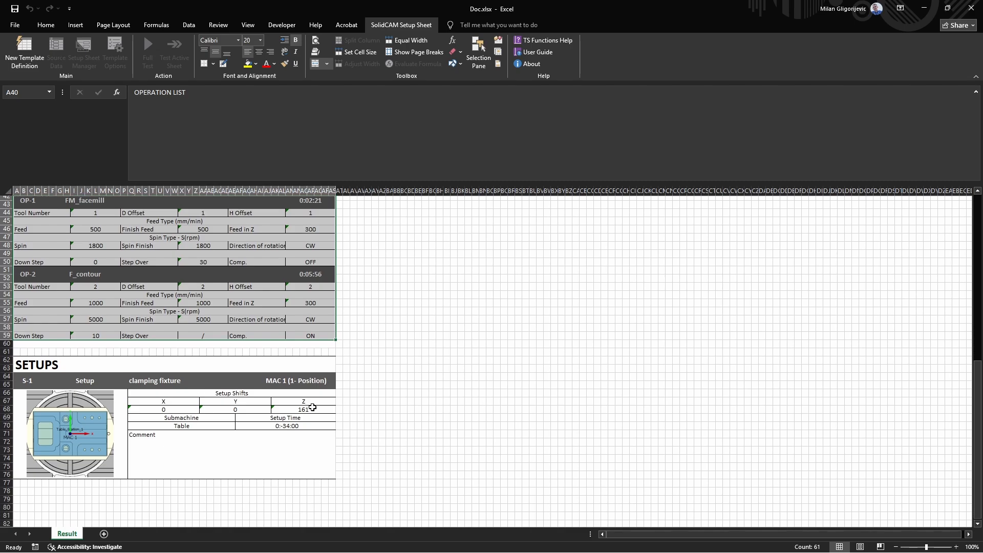
drag(36, 361, 297, 443)
click(462, 469)
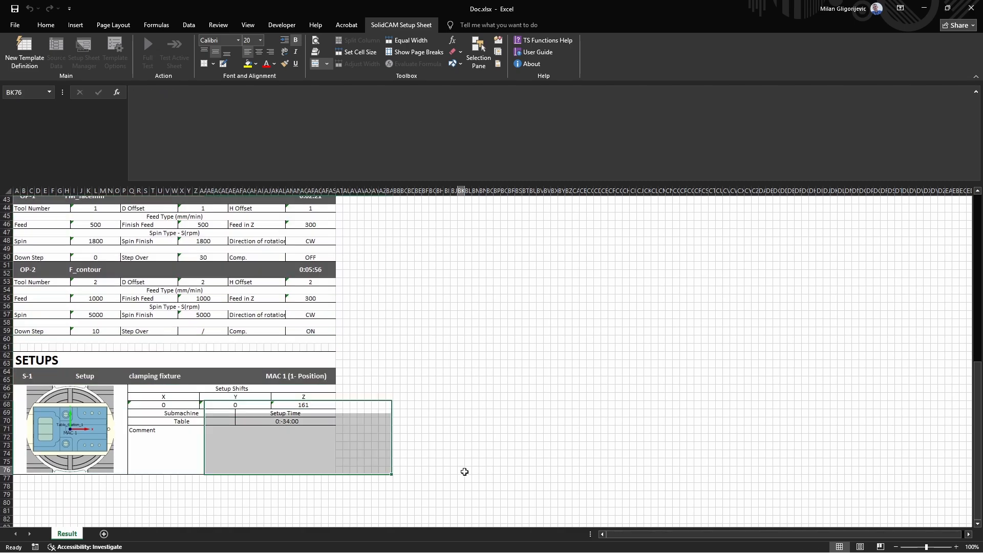
scroll(433, 446, up, 13)
scroll(409, 405, up, 1)
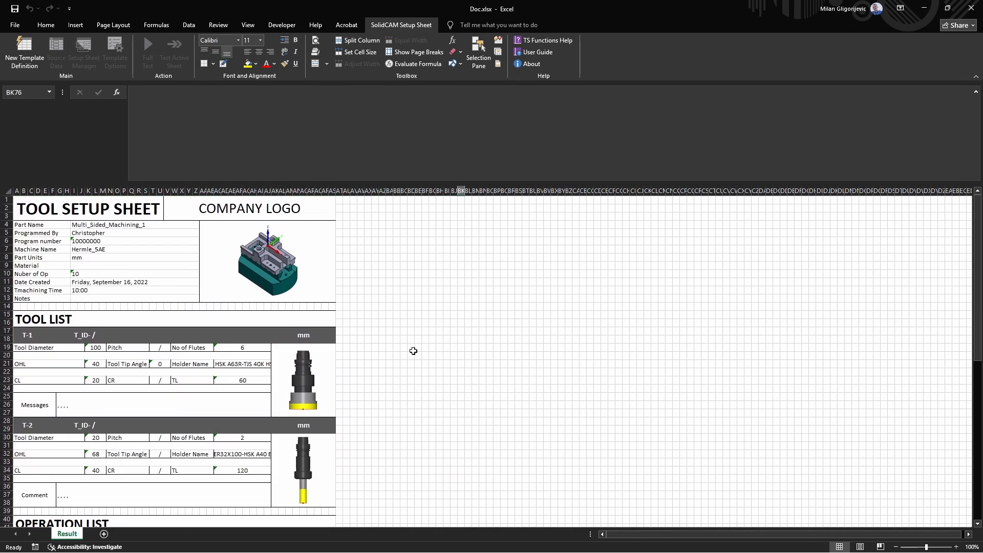
click(410, 265)
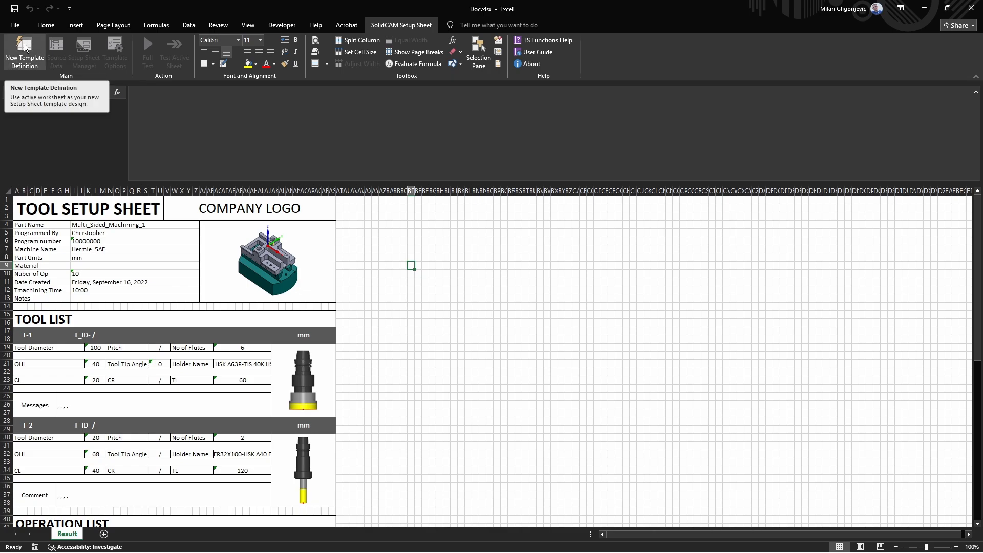
Step: Convert the workbook into a SolidCAM Setup Sheet template with New Template Definition
click(24, 47)
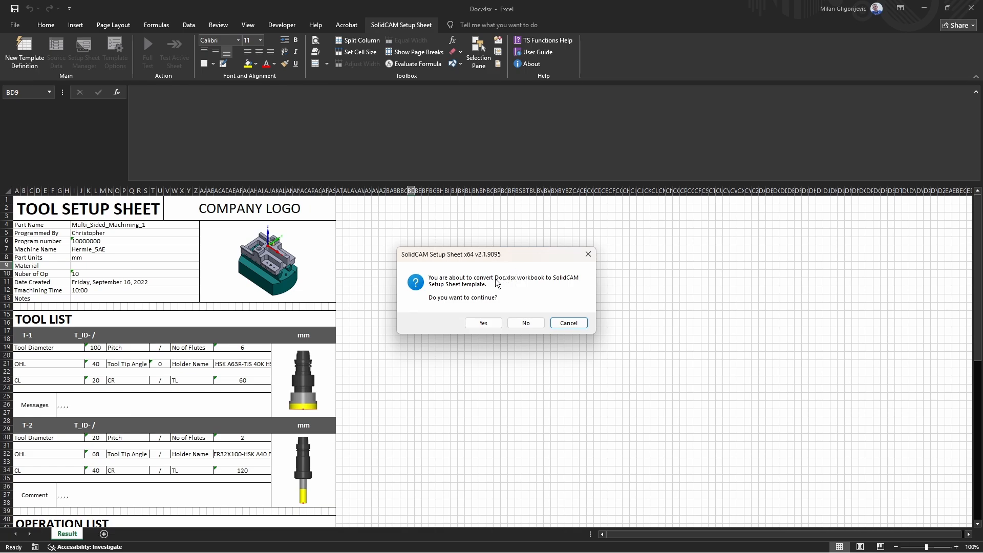
click(495, 322)
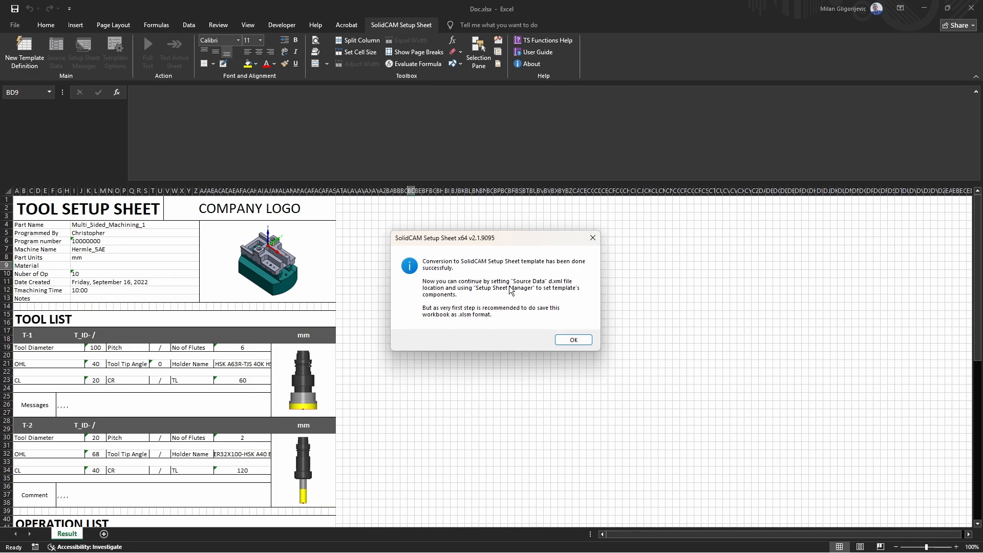
click(574, 340)
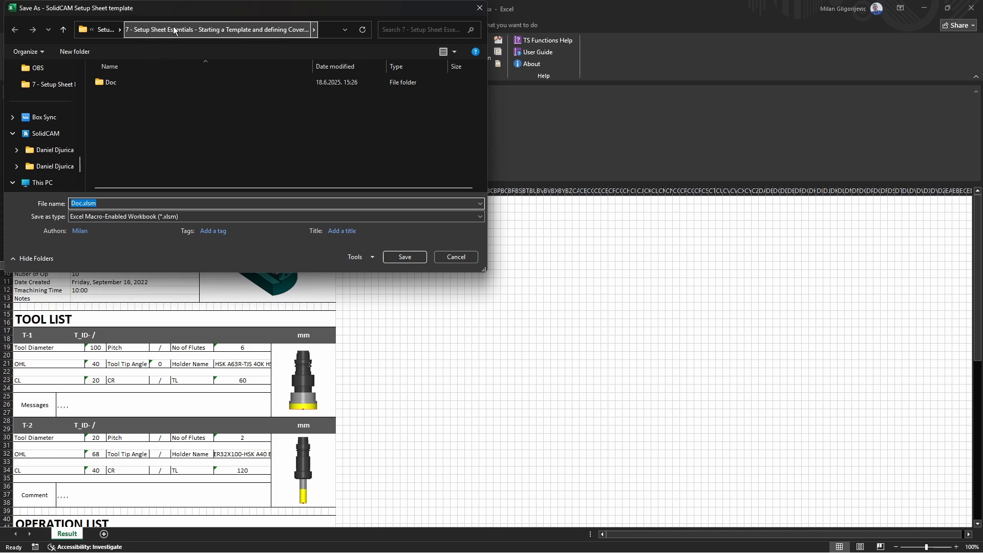
Step: Save the workbook as the macro-enabled file Setup_Sheet_Template.xlsm in the course folder
click(83, 204)
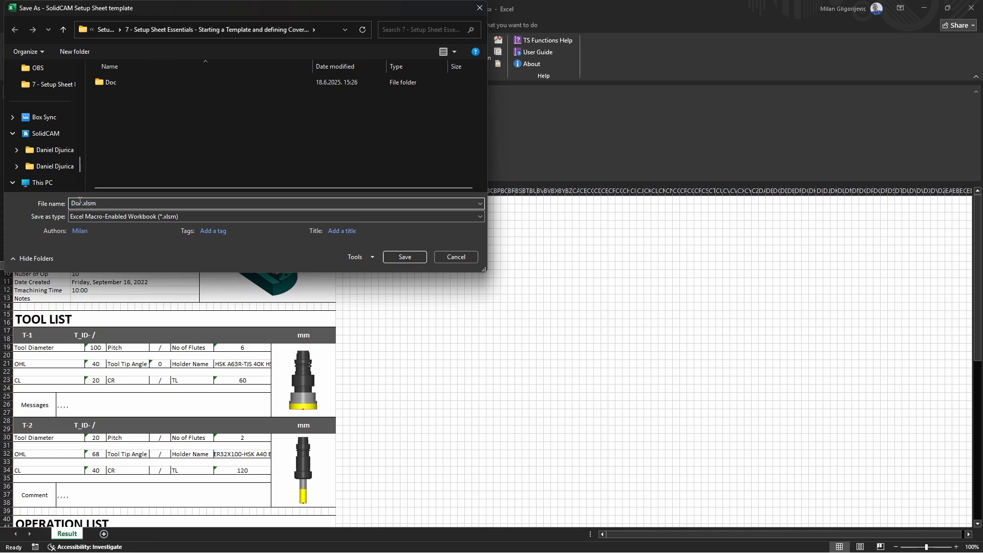
drag(82, 205, 61, 205)
text(Setup_Sheet_Template)
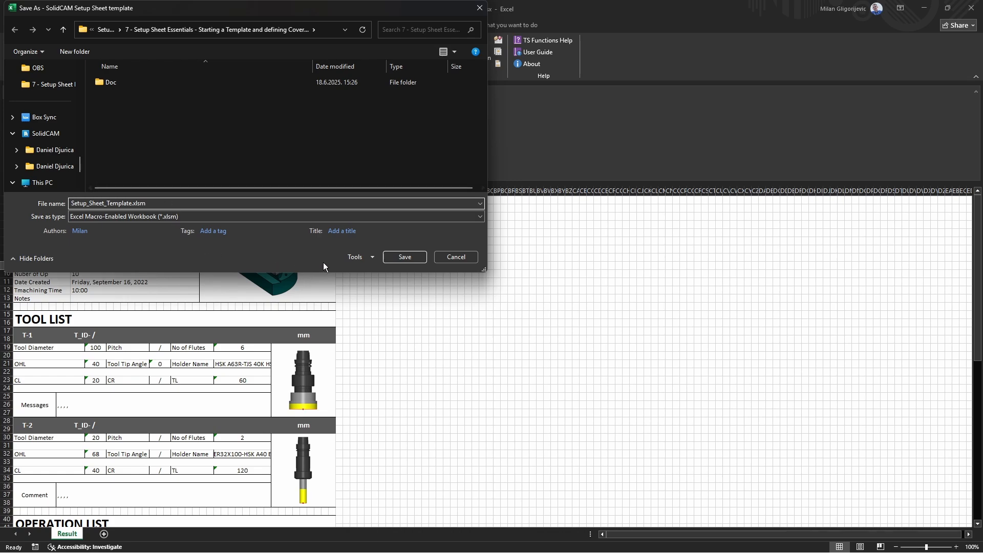
click(399, 257)
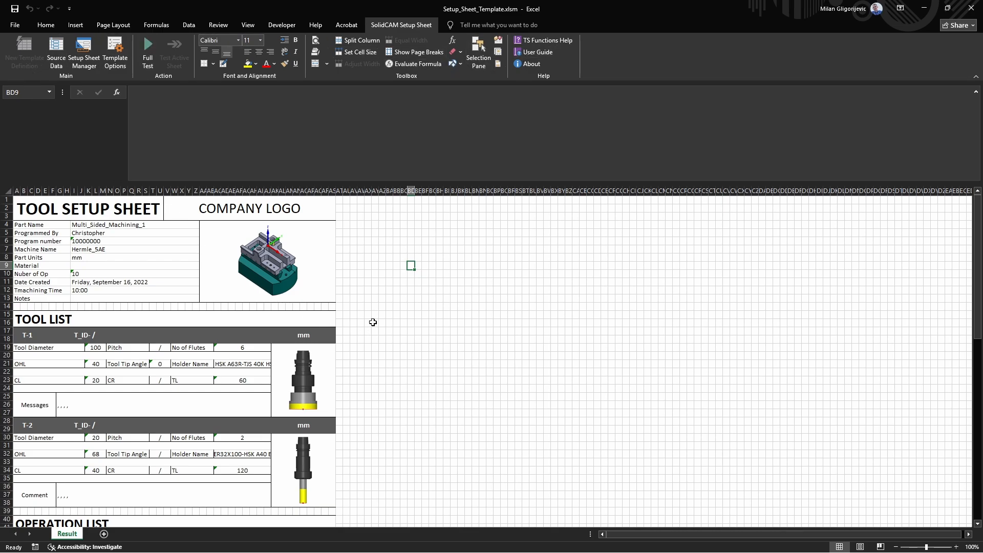
Step: Load the Doc\d.xml source data file in the Source Data pane, then close the pane
click(54, 60)
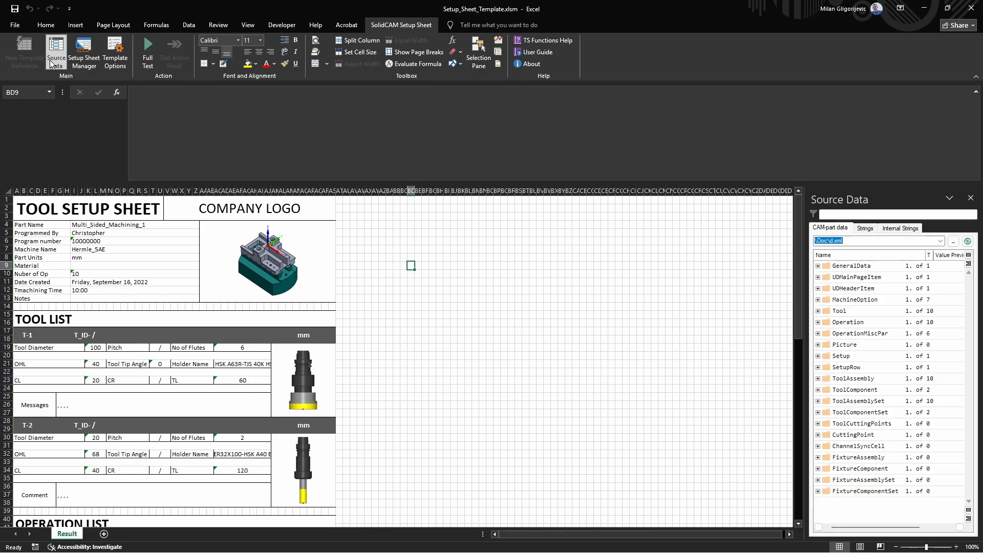
click(966, 241)
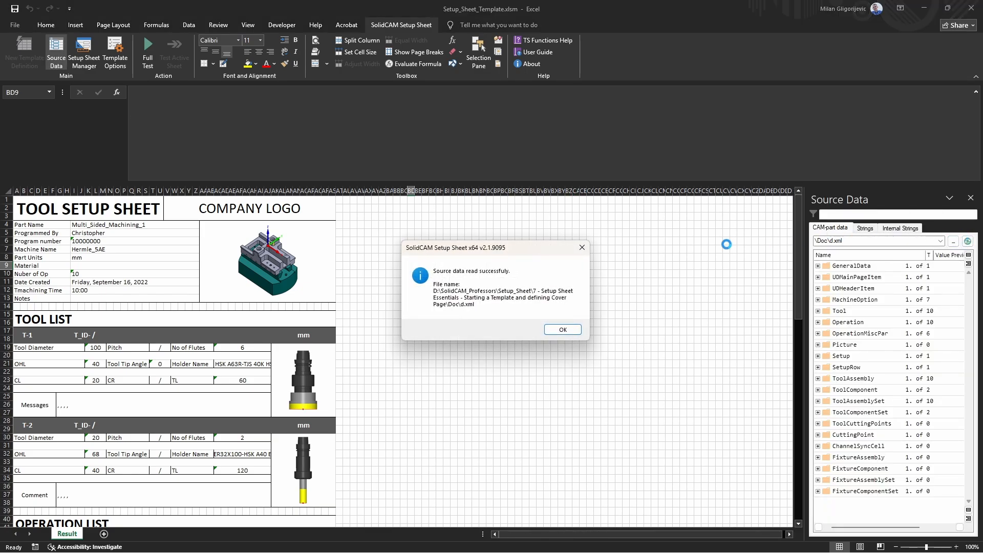
click(554, 334)
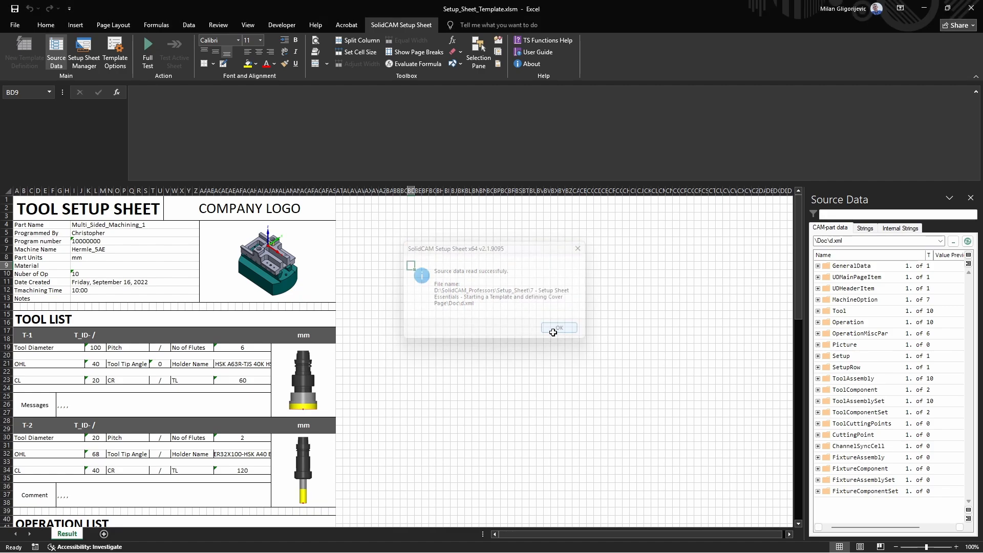
click(970, 198)
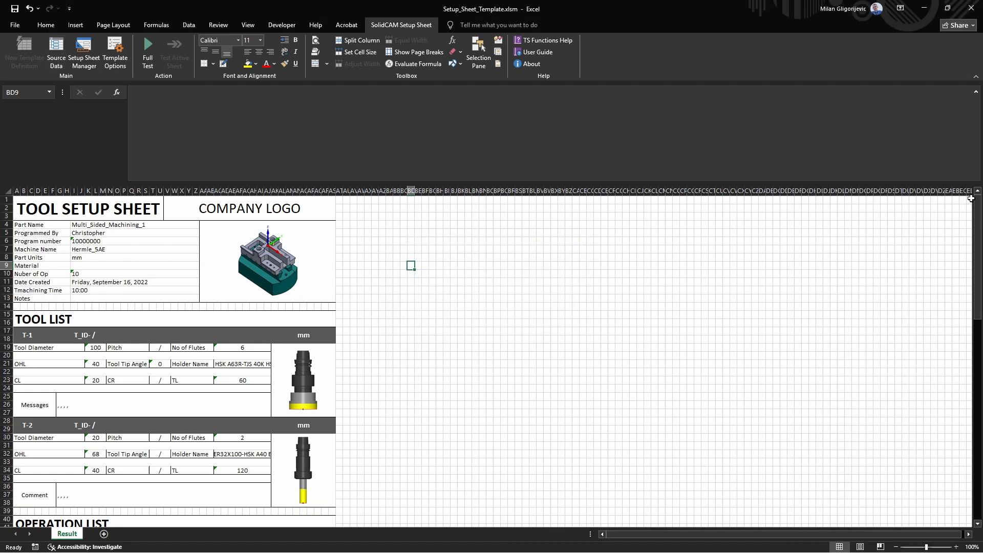
click(533, 290)
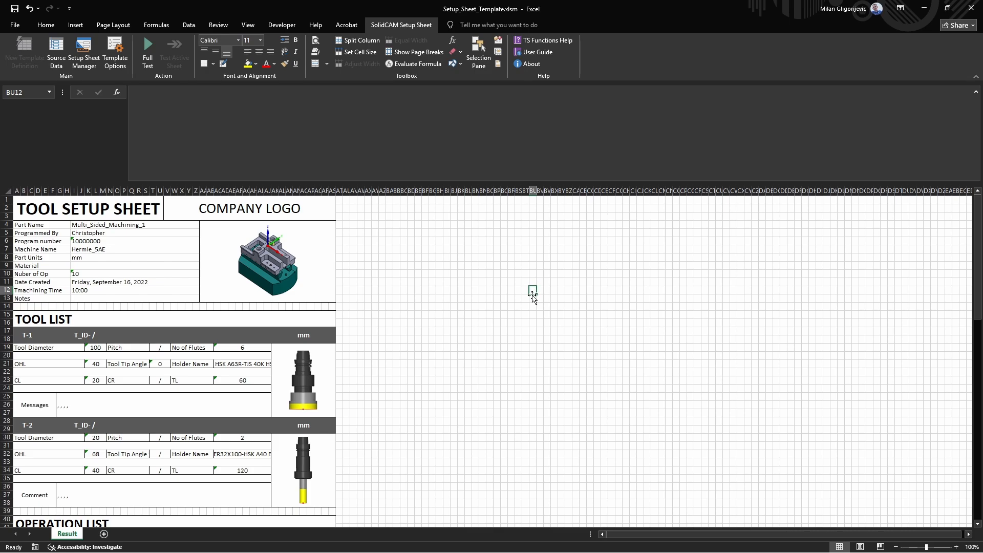
Step: Open the Setup Sheet Manager pane and widen it
click(84, 57)
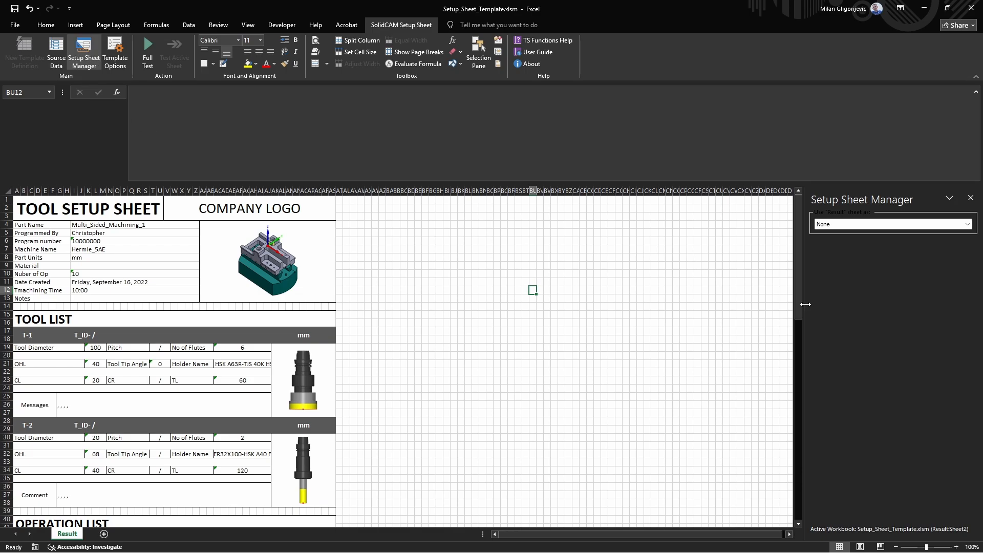
drag(805, 304, 645, 300)
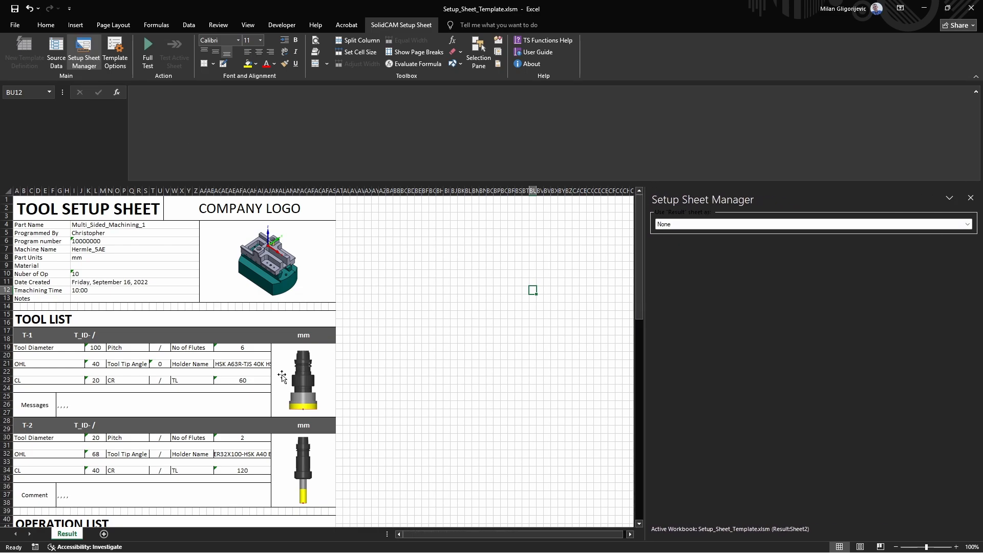
Step: Rename the Result worksheet as Design
right_click(65, 535)
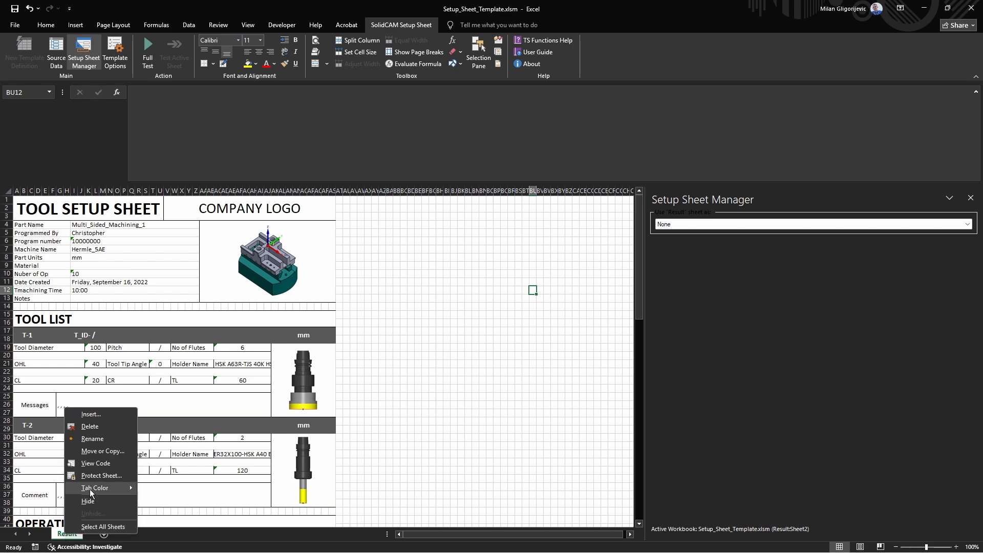
click(95, 438)
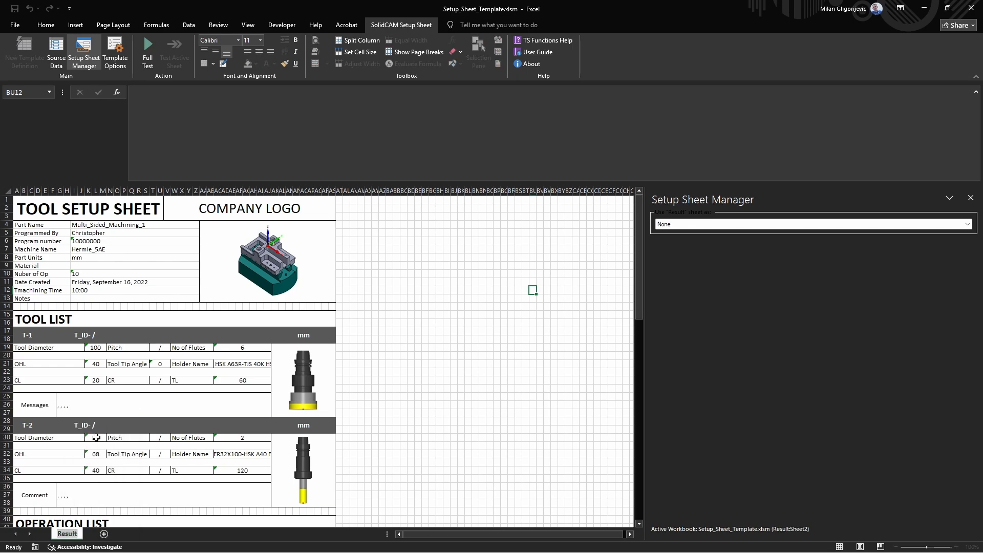
text(Design)
click(425, 436)
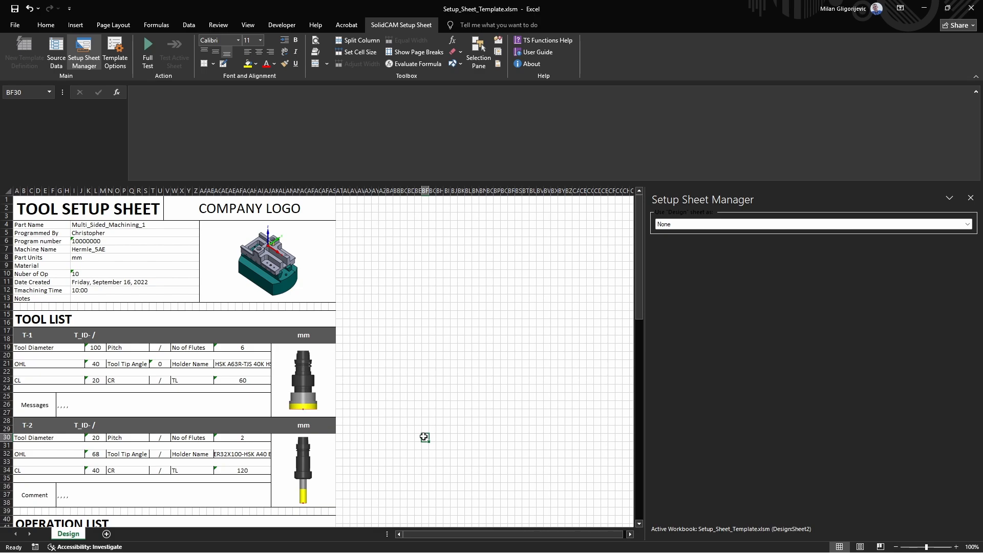
Step: Set the Design sheet's type to Setup Sheet Template Design (.xl) and select the Worksheet Template node
click(698, 227)
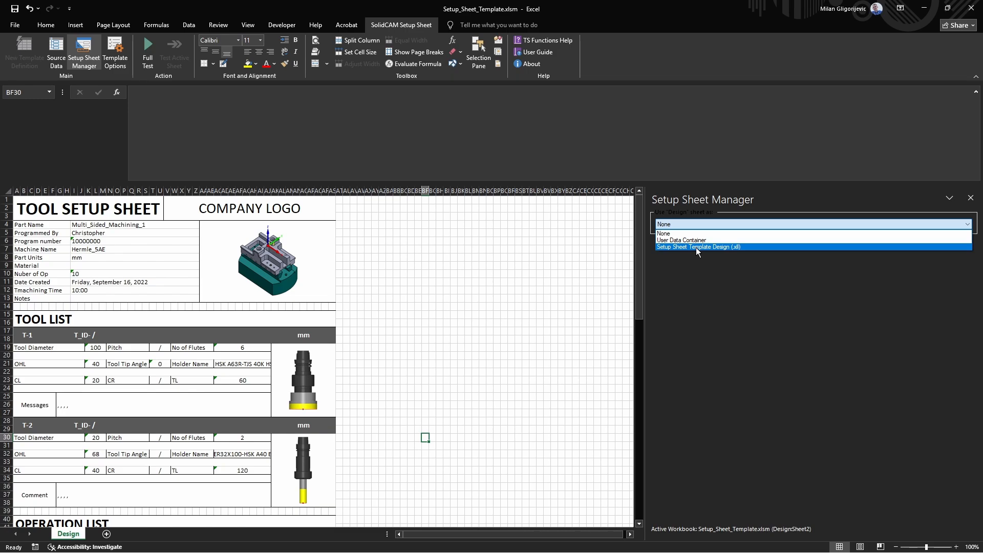
click(696, 247)
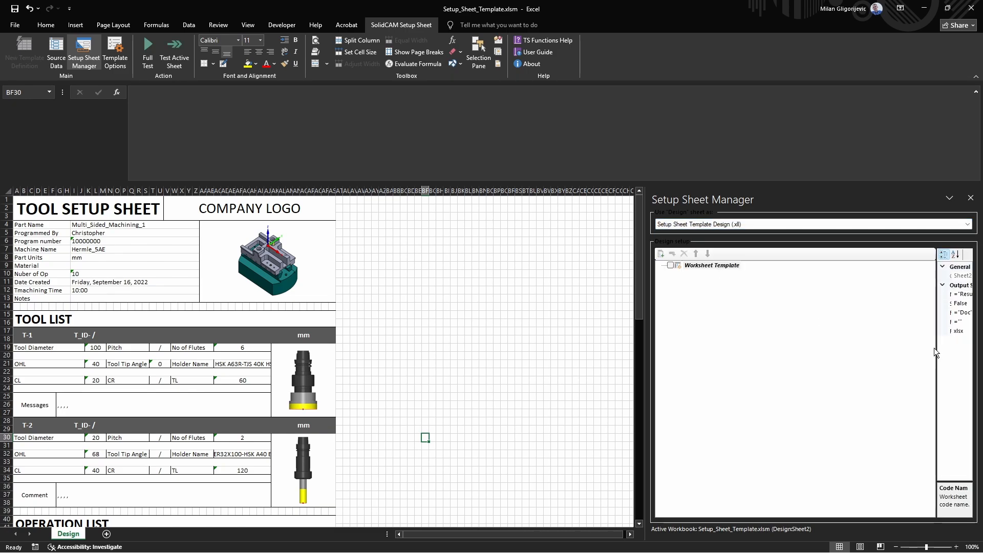
drag(938, 348, 804, 342)
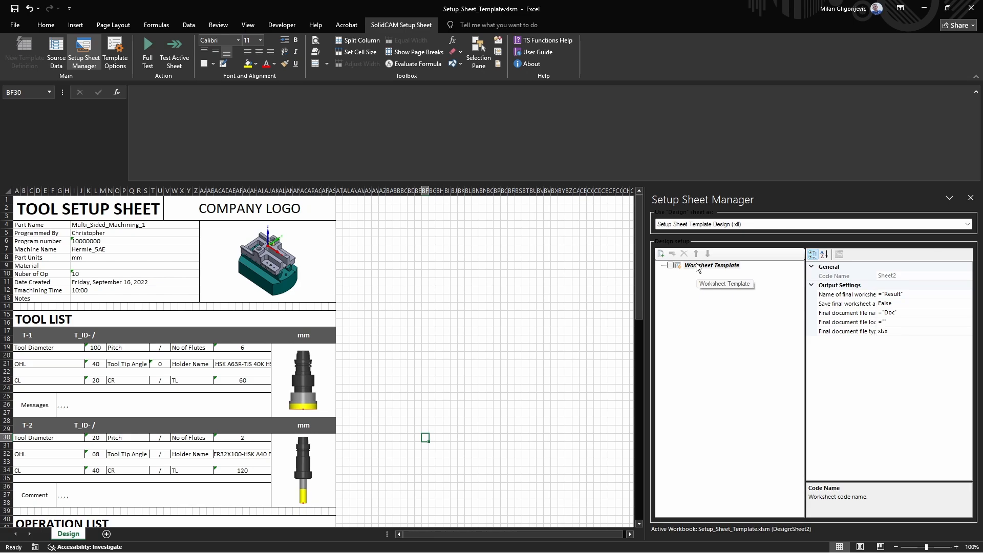
click(697, 266)
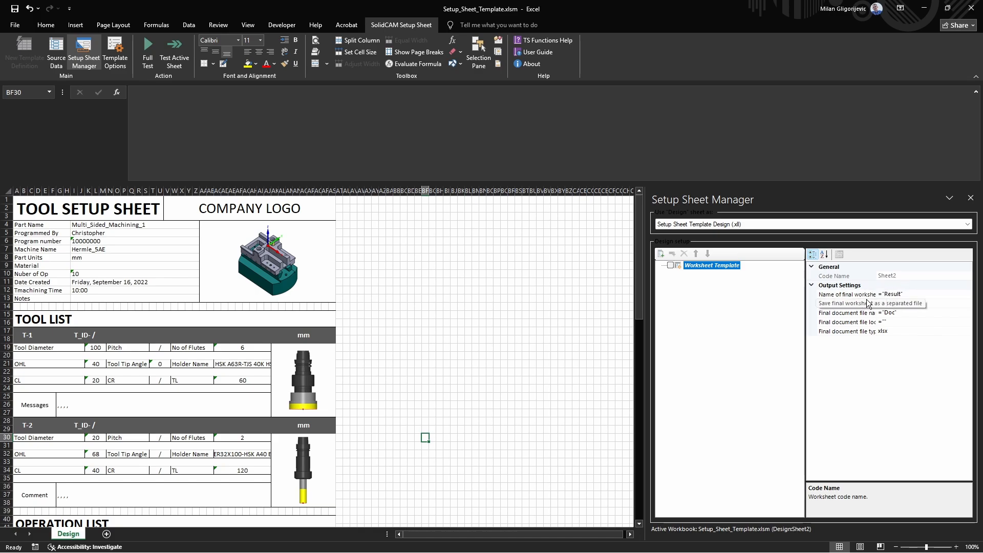
Step: Set the name of the final worksheet to "Final_Doc" and review the final document file name, location and type settings
click(893, 294)
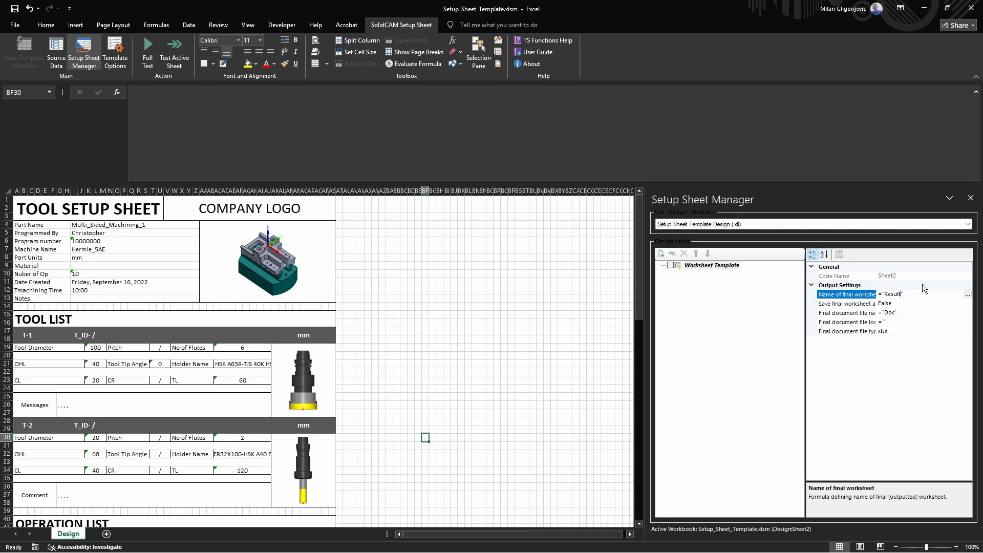
key(BackSpace)
key(BackSpace)
key(BackSpace)
key(BackSpace)
key(BackSpace)
text(Final_Doc")
key(Return)
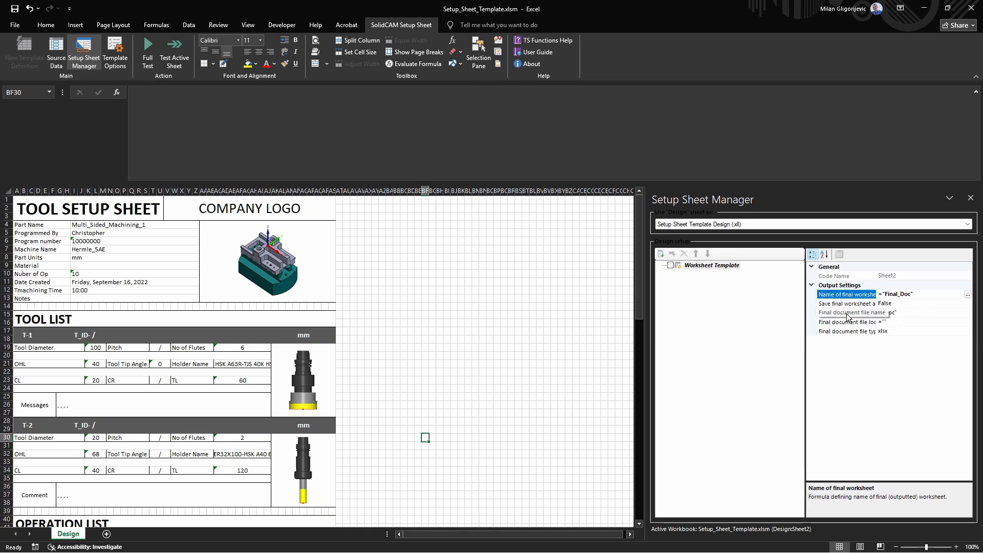
click(894, 315)
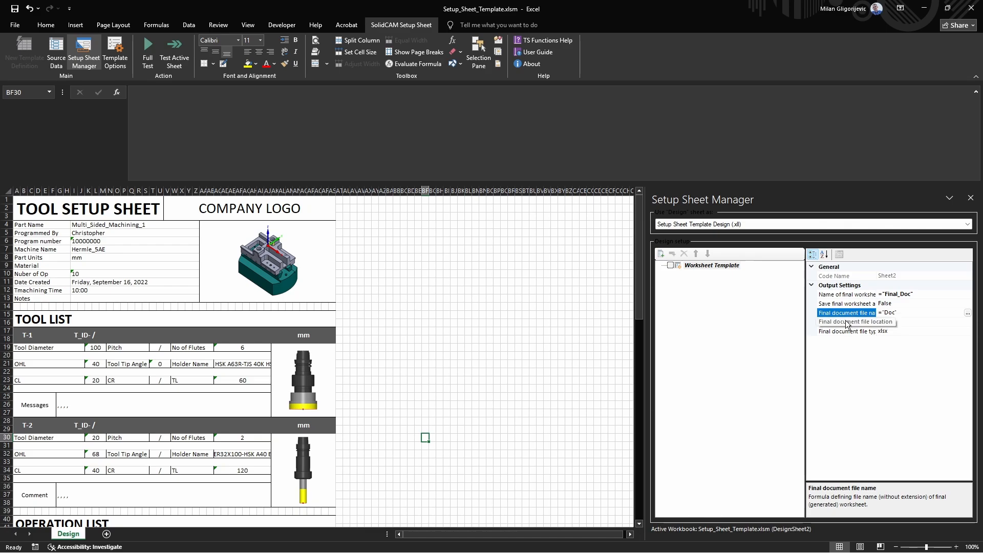
click(893, 322)
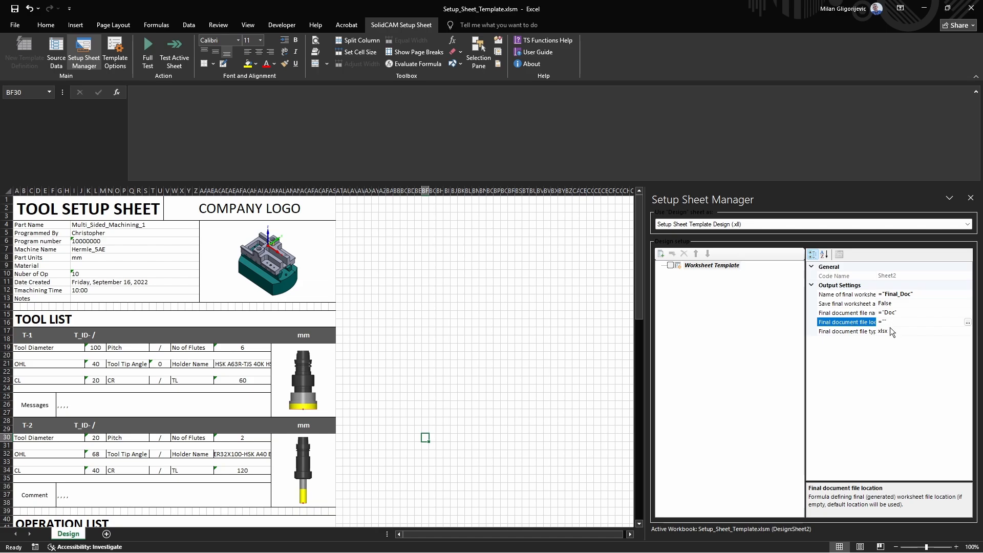
click(859, 333)
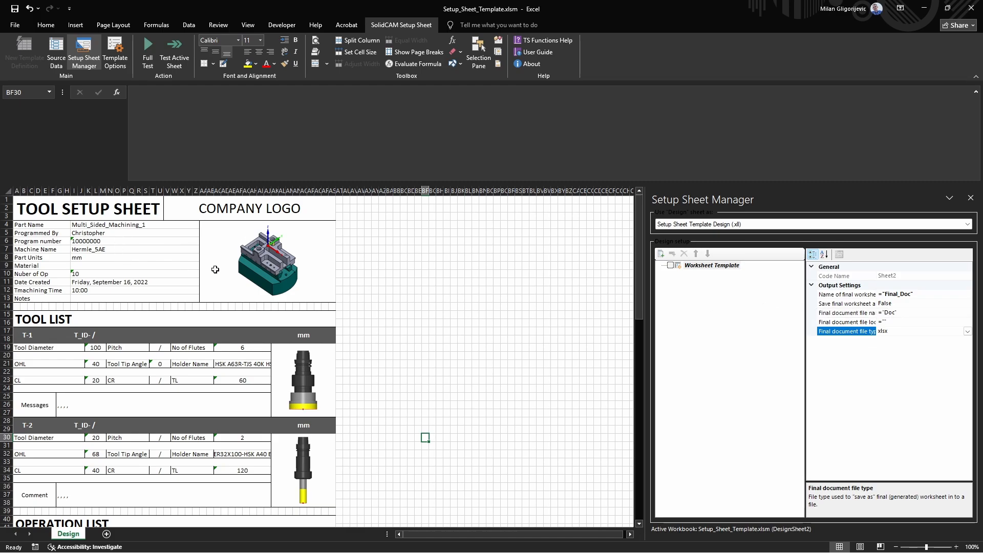
Step: Add a new page under the Worksheet Template and inspect its Order tools by options
right_click(710, 270)
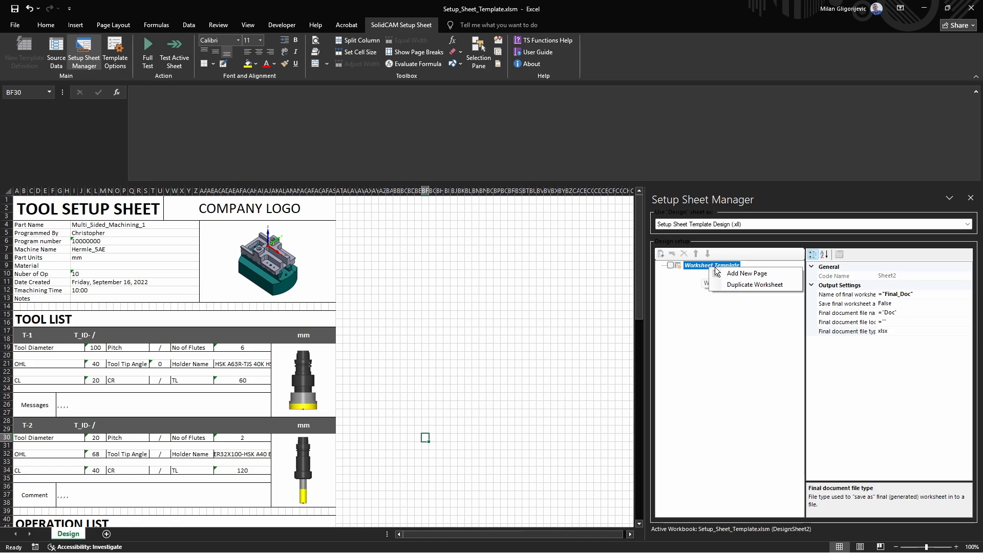
click(731, 275)
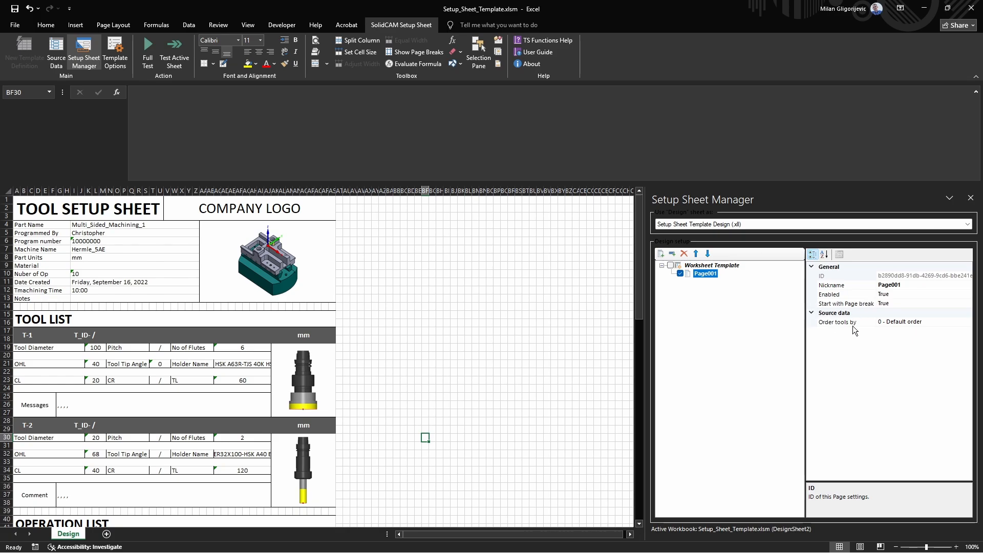
click(932, 322)
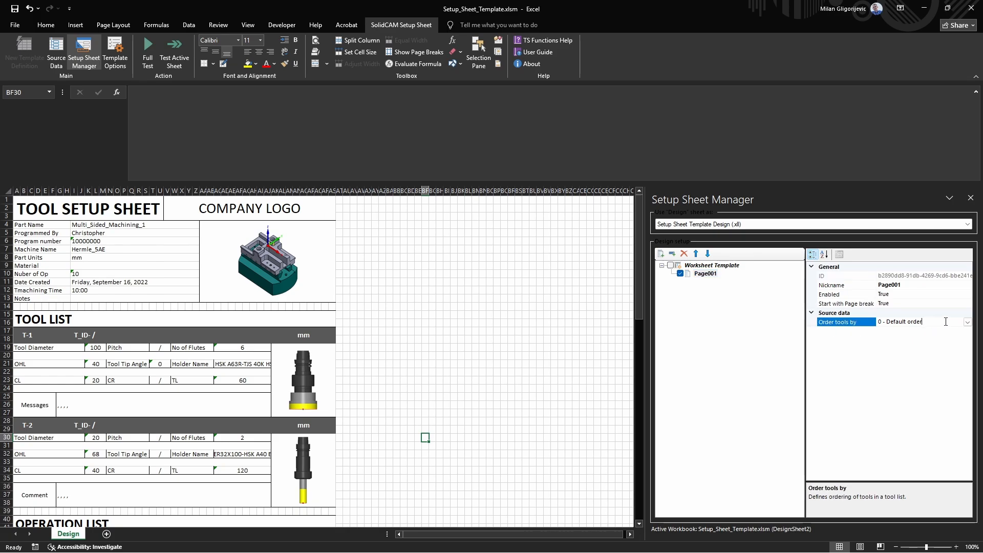
click(967, 322)
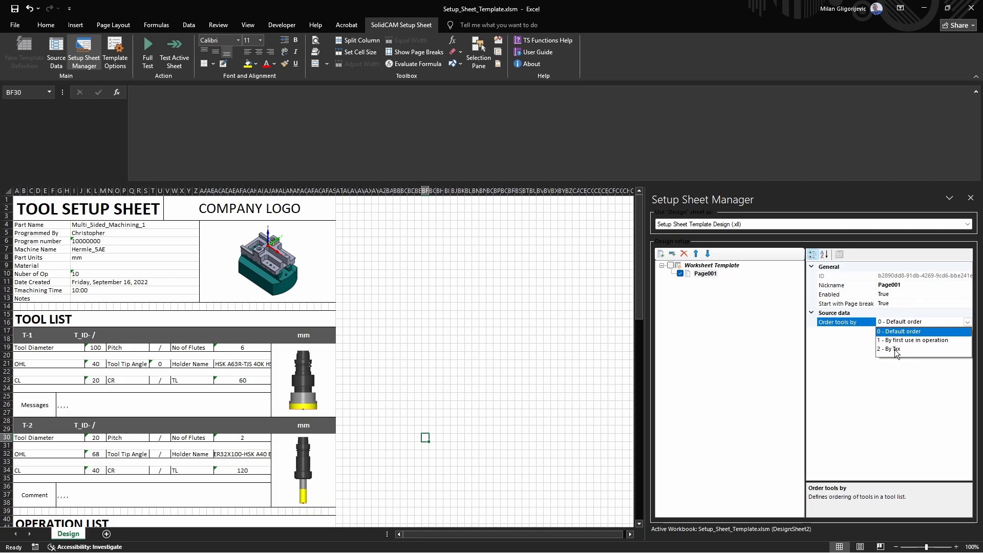
click(864, 387)
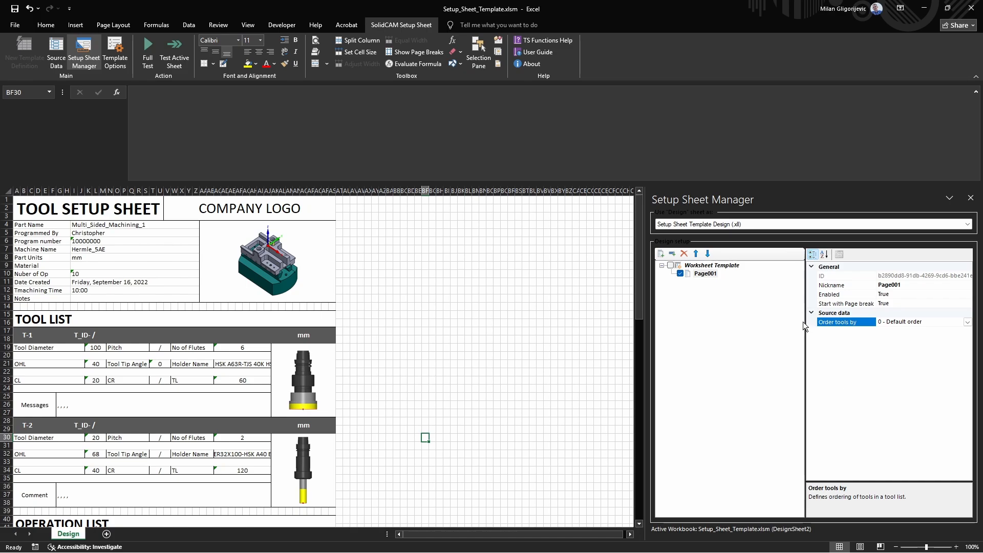
Step: Add a new section to Page001
right_click(707, 276)
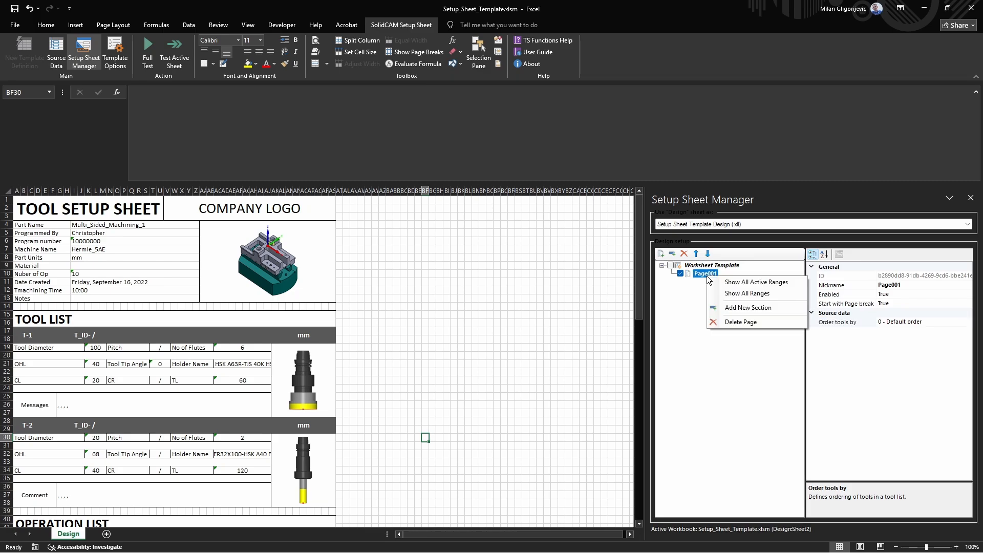
click(754, 311)
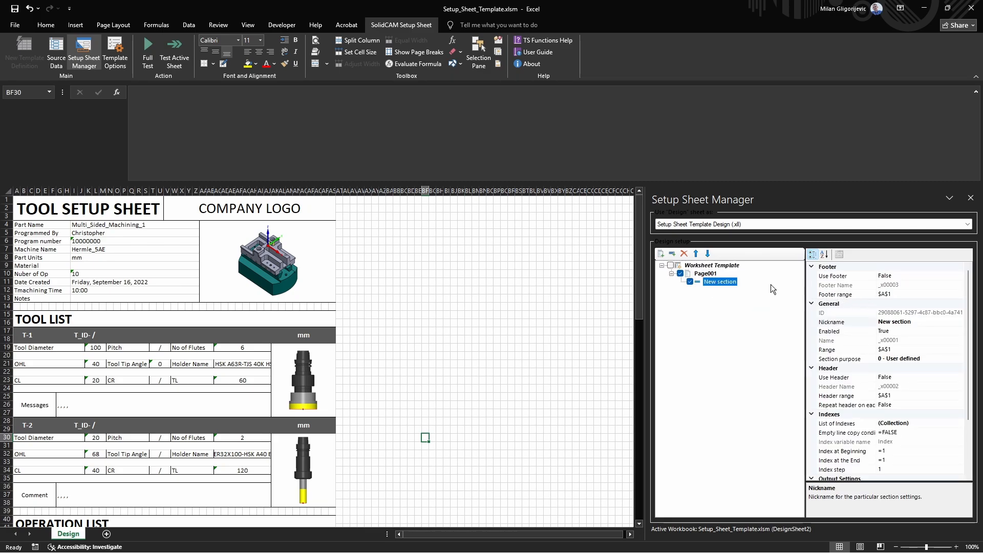
right_click(732, 286)
click(712, 300)
Step: Set the new section's nickname to Cover_Page
click(904, 324)
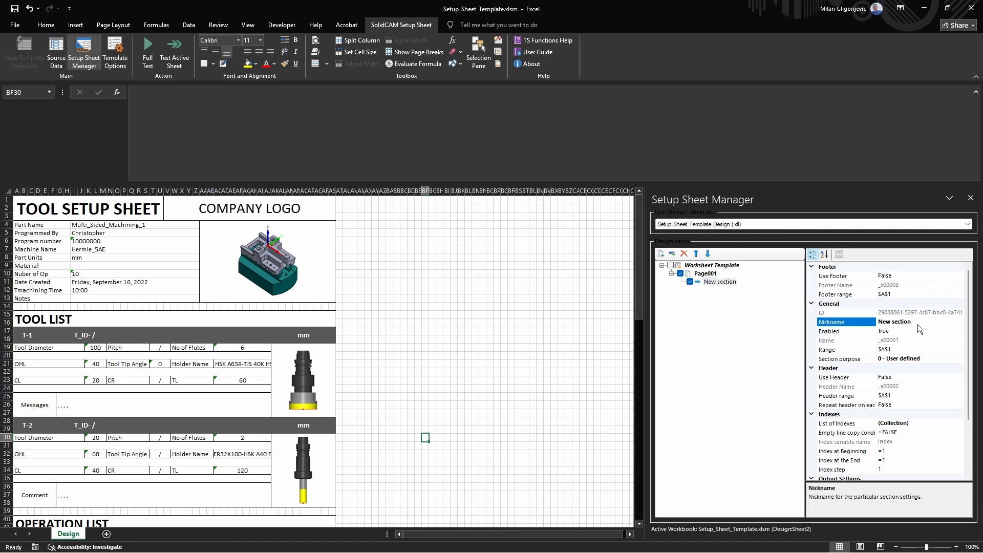
drag(918, 325, 861, 327)
text(Cover)
key(Return)
text(r_Page)
click(562, 381)
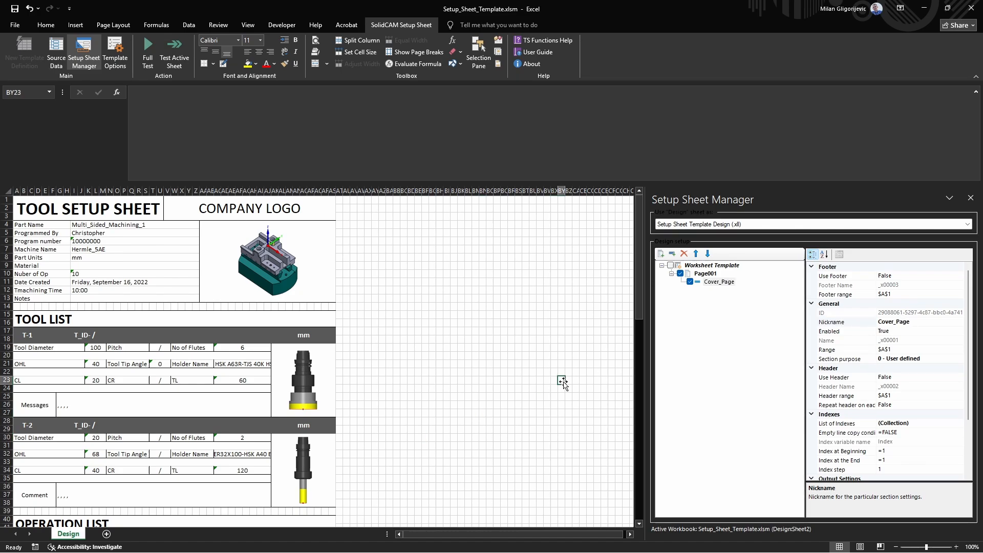
Step: Set the Cover_Page section's range to $A$1:$AS$14 by selecting the cover area of the sheet
click(911, 360)
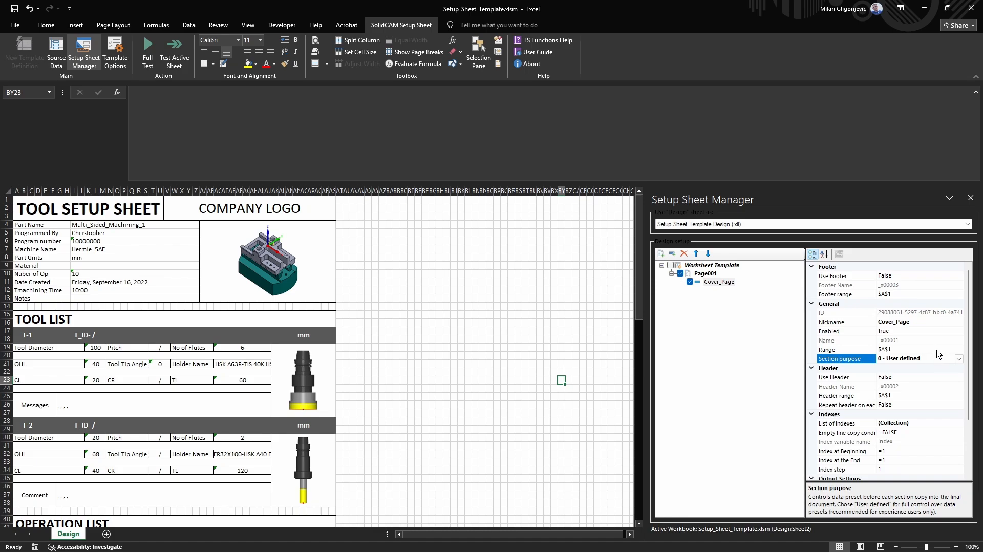
click(936, 349)
click(959, 350)
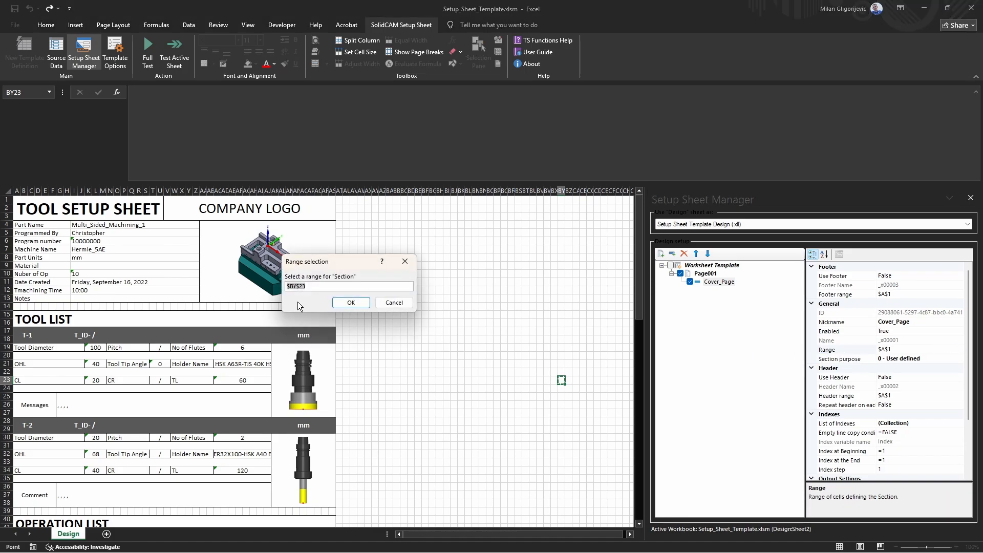
drag(22, 211, 214, 305)
drag(319, 260, 440, 263)
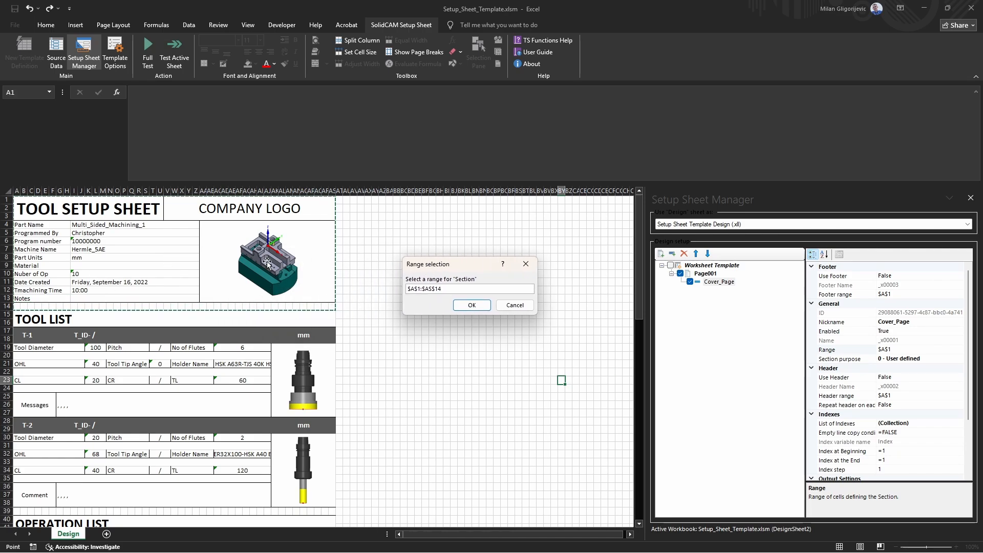
click(472, 305)
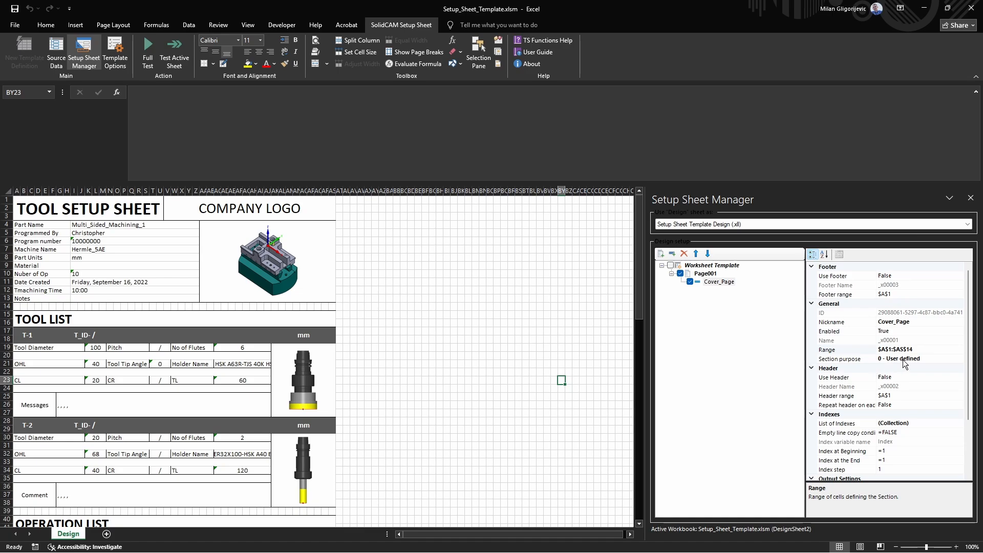
Step: Set the Cover_Page section purpose to 1 - Main data
click(923, 360)
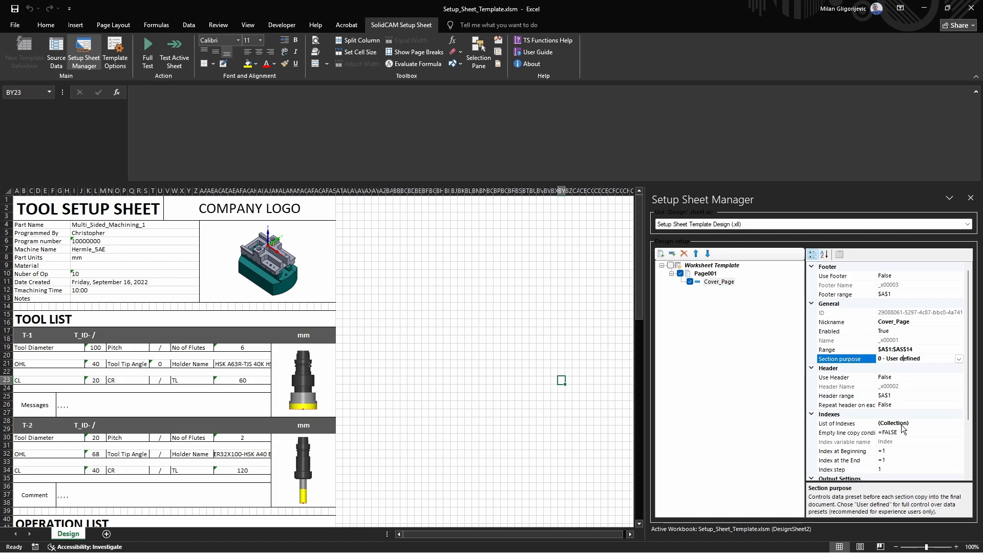
click(959, 359)
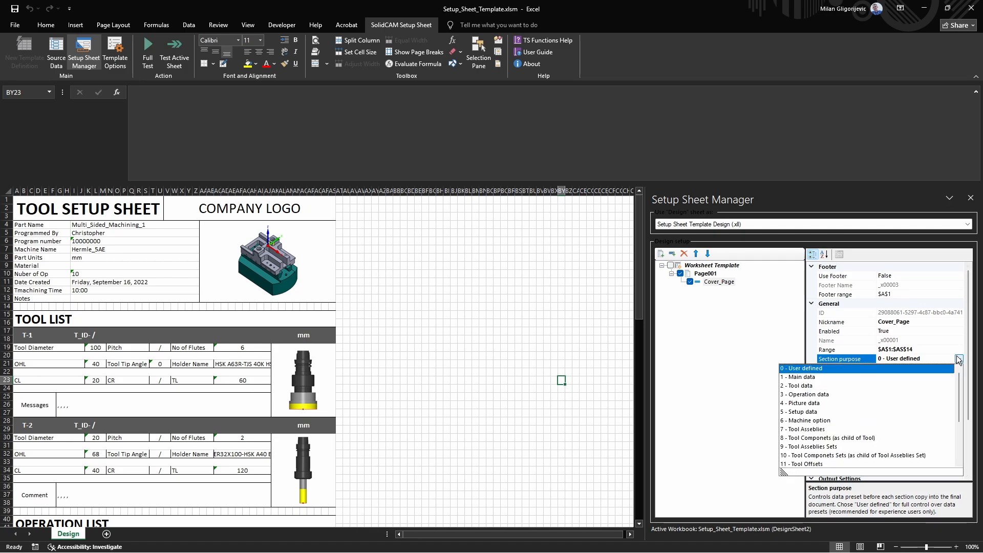
click(819, 378)
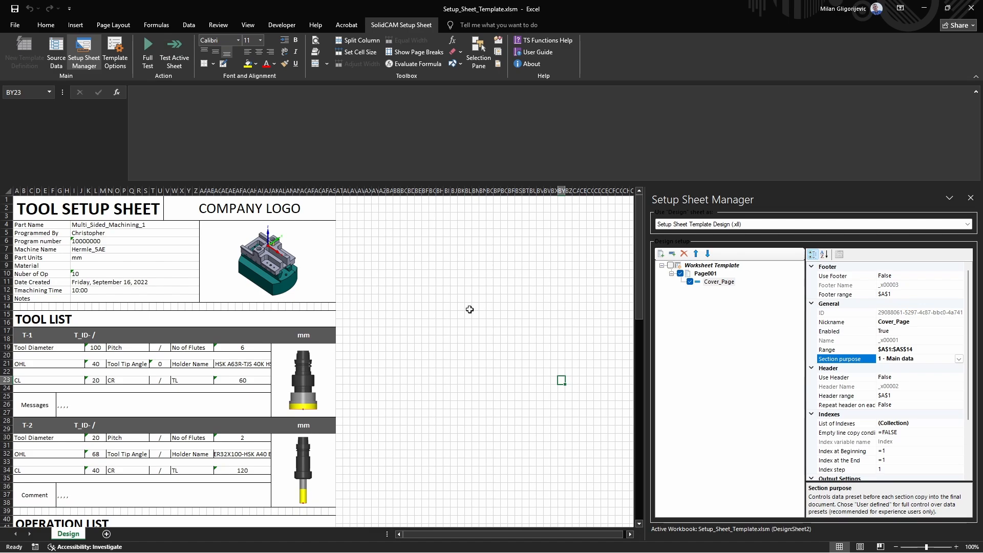
click(402, 275)
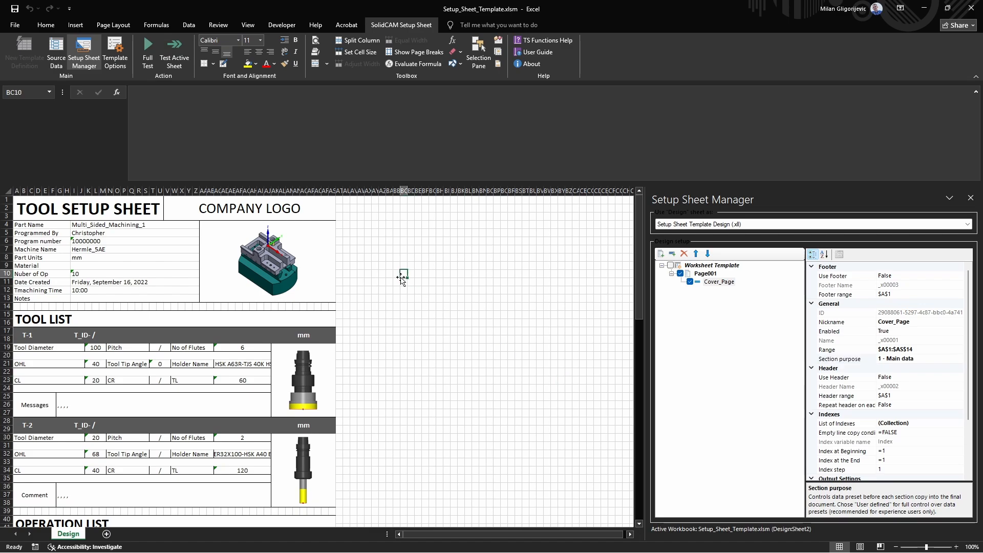